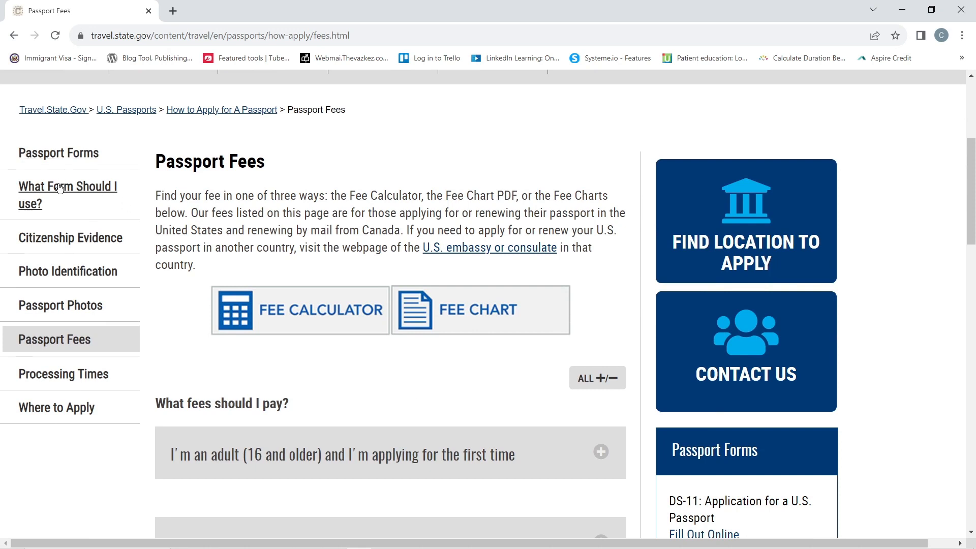
# - Go to Passport Forms and open the DS-11 application's Form Filler in a new tab
pyautogui.click(62, 155)
pyautogui.scroll(-10, 520, 340)
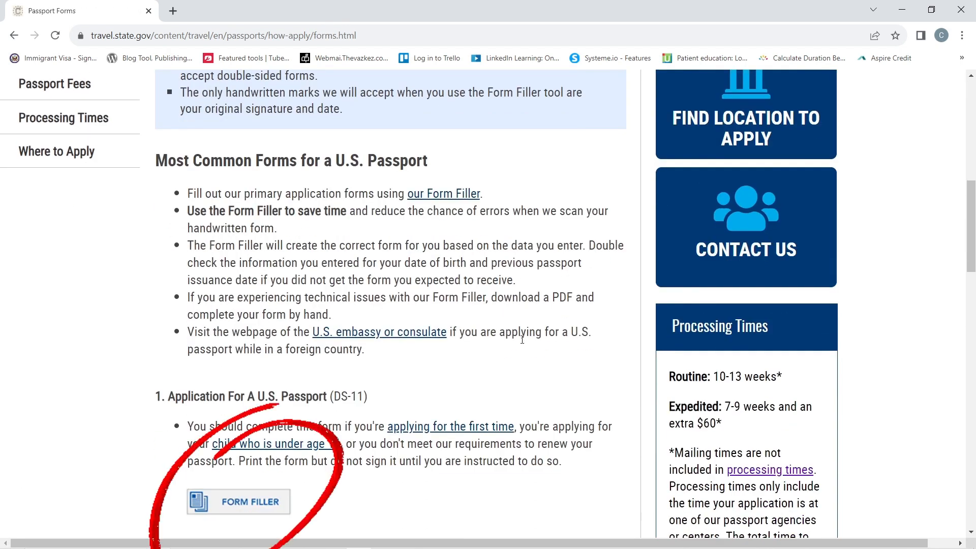
pyautogui.scroll(-4, 544, 374)
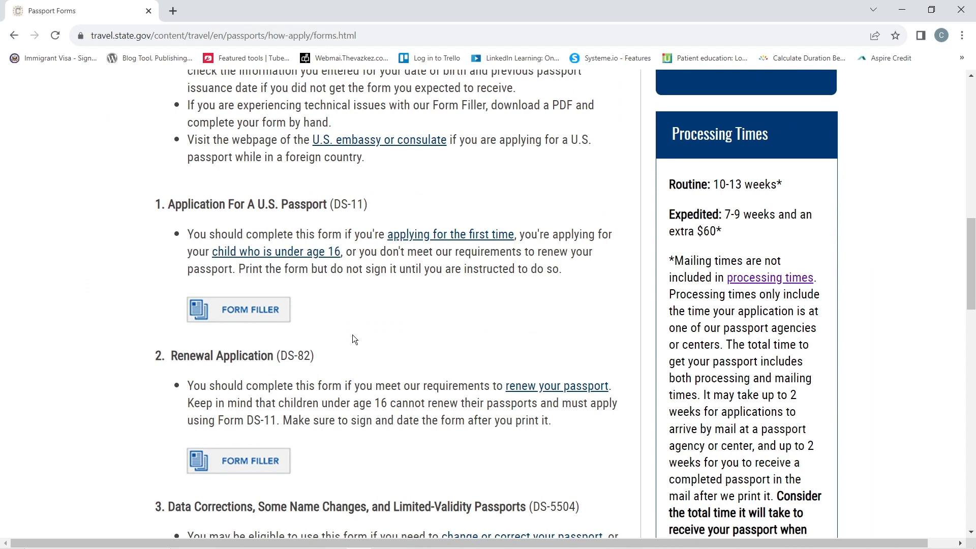
pyautogui.click(249, 308)
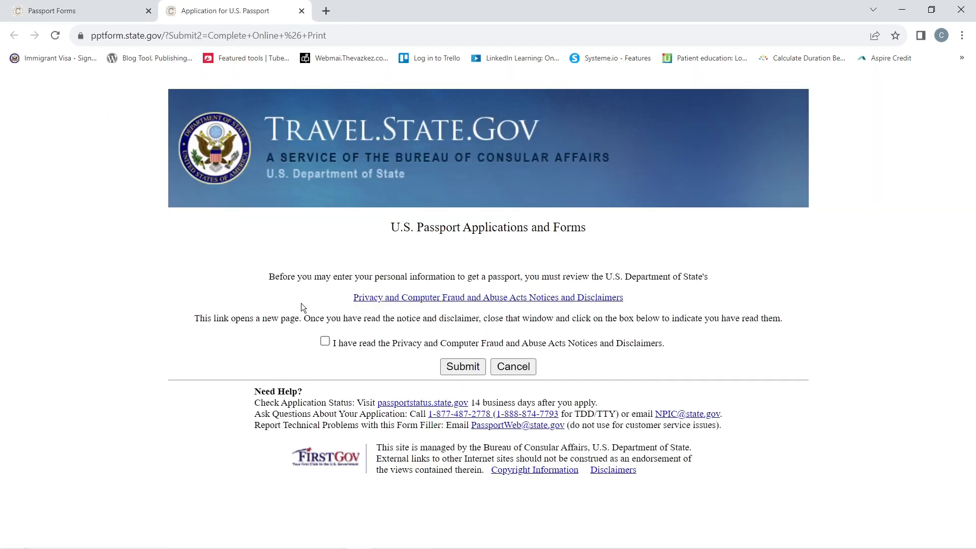
# - Acknowledge the privacy notice and choose to fill out the DS-11 online and print
pyautogui.click(464, 369)
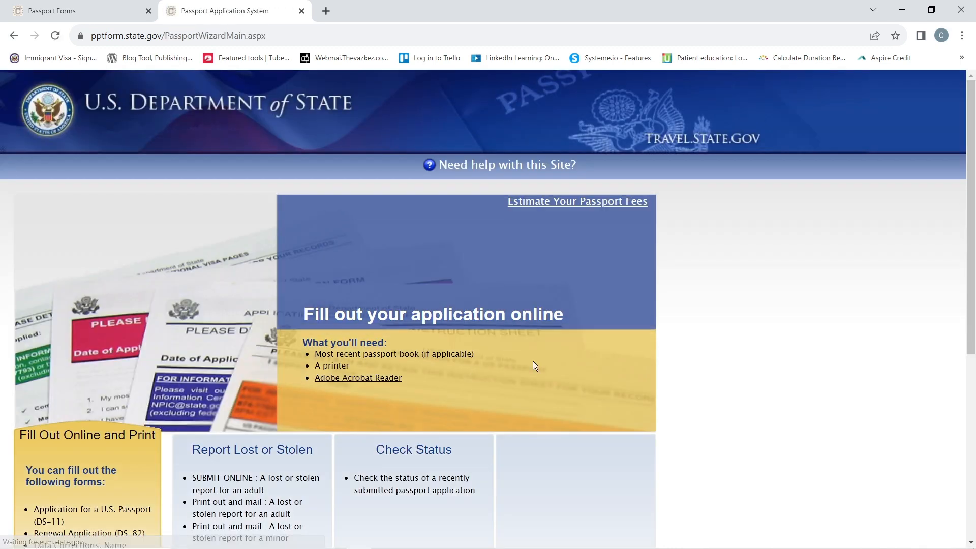
pyautogui.scroll(-4, 774, 346)
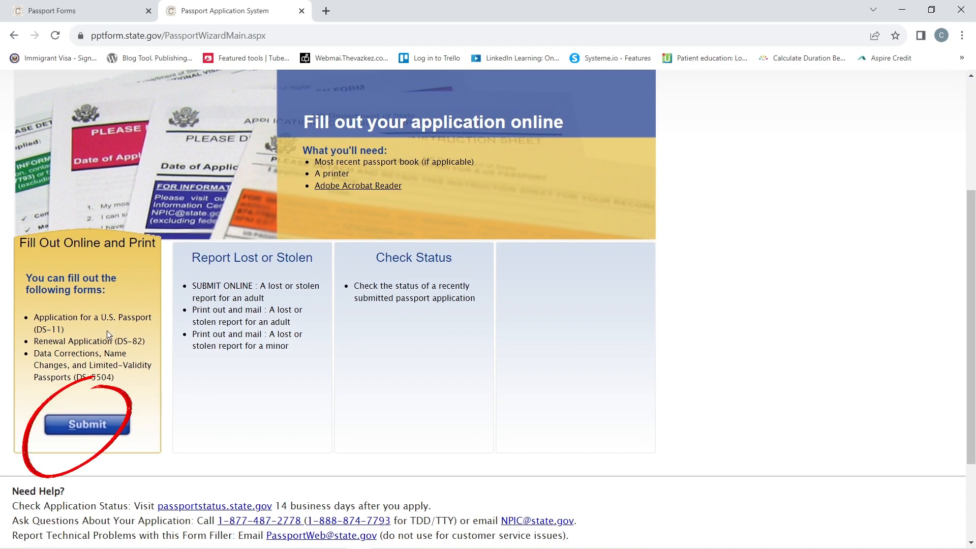
pyautogui.click(92, 424)
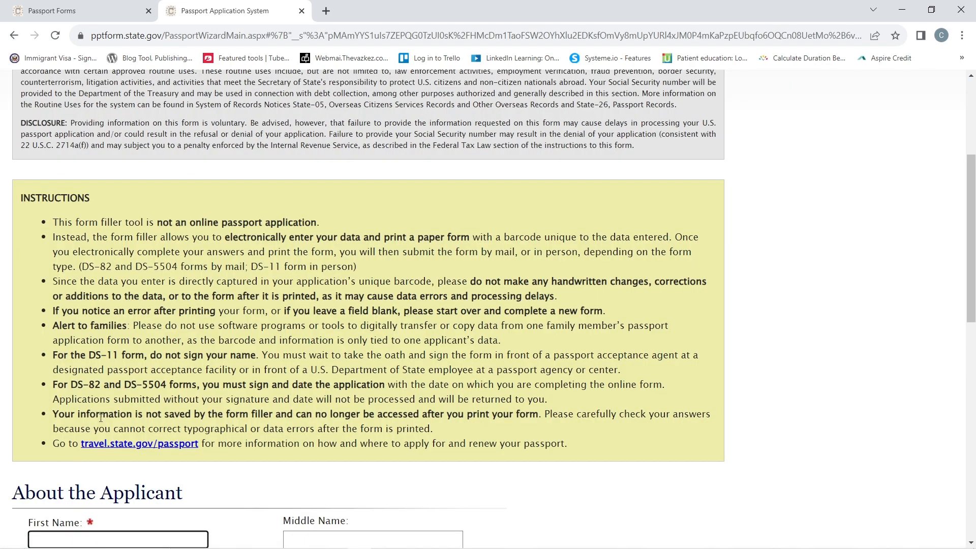
pyautogui.scroll(-6, 637, 312)
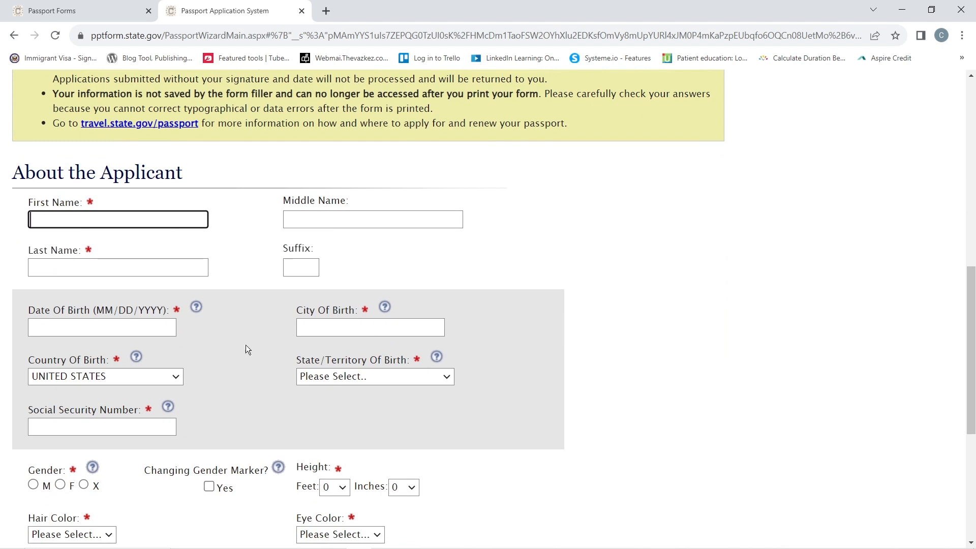
pyautogui.click(176, 376)
pyautogui.click(176, 377)
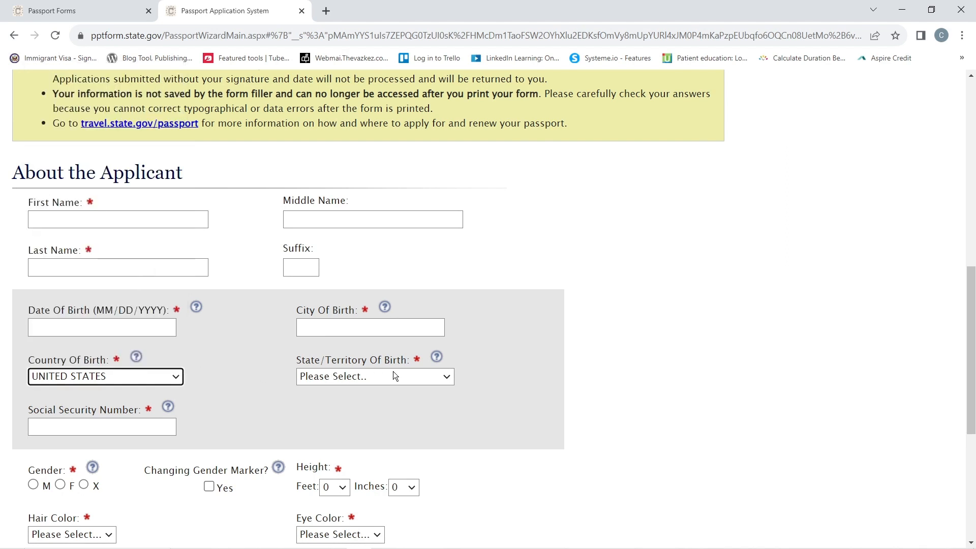
pyautogui.scroll(-2, 227, 390)
pyautogui.click(72, 301)
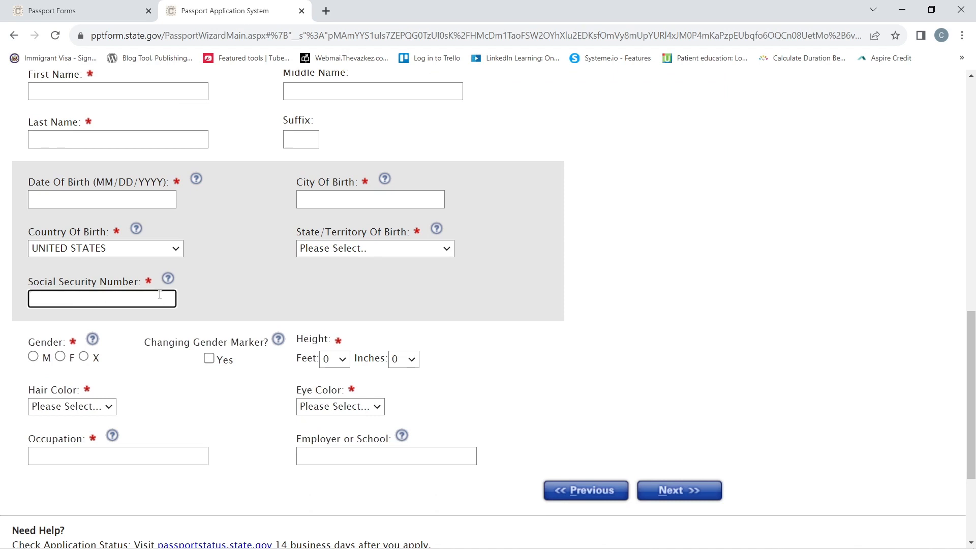
pyautogui.click(214, 294)
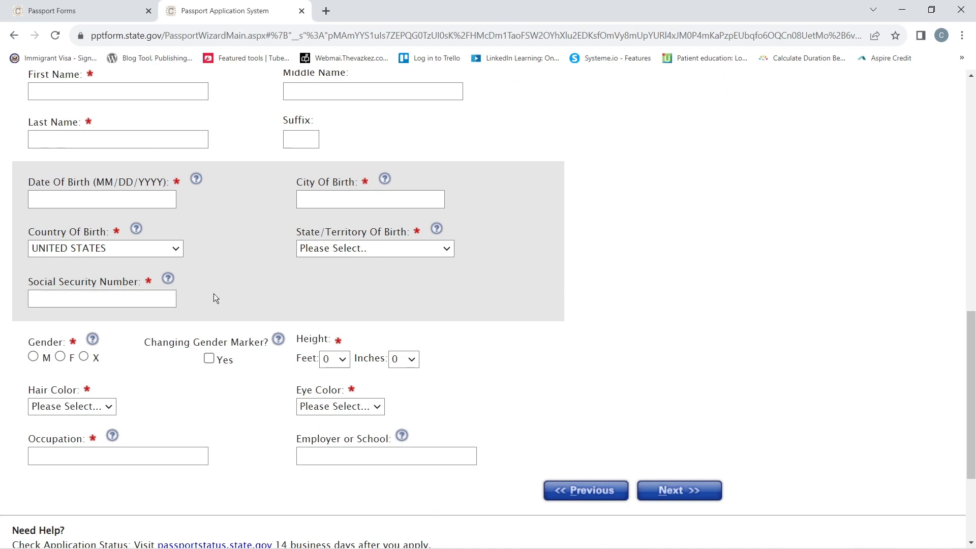
# - Enter the applicant's first and last name and date of birth 10/10/2001
pyautogui.write('JOHN')
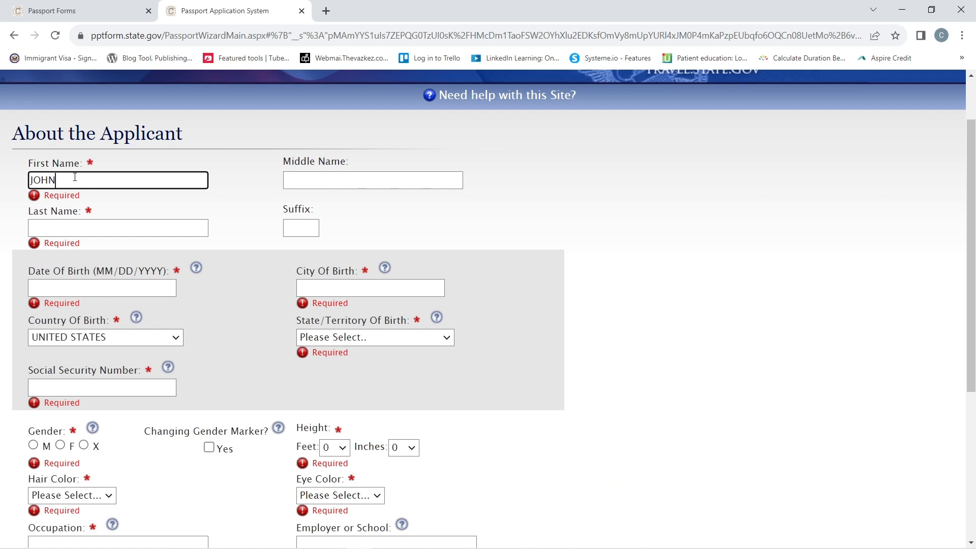
pyautogui.press('Tab')
pyautogui.press('Tab')
pyautogui.write('DOE')
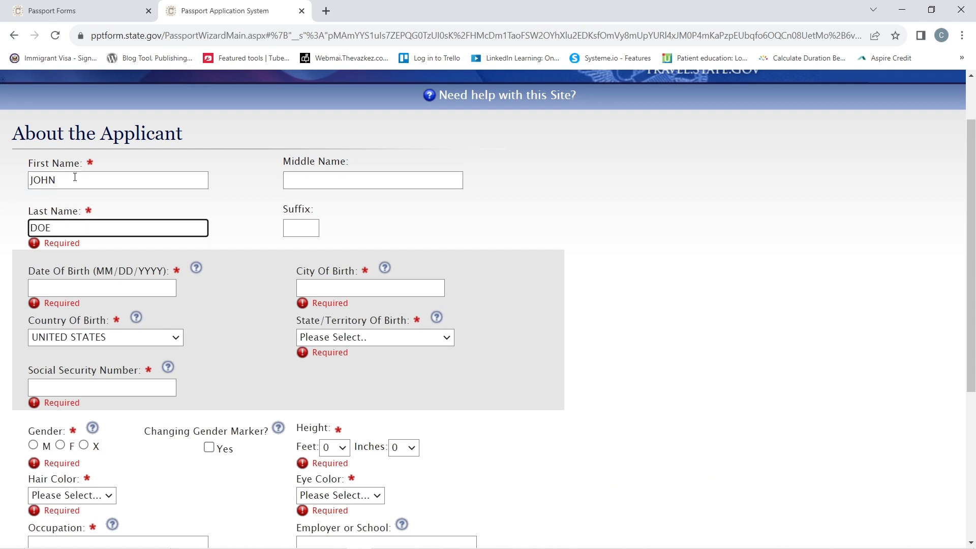
pyautogui.press('Tab')
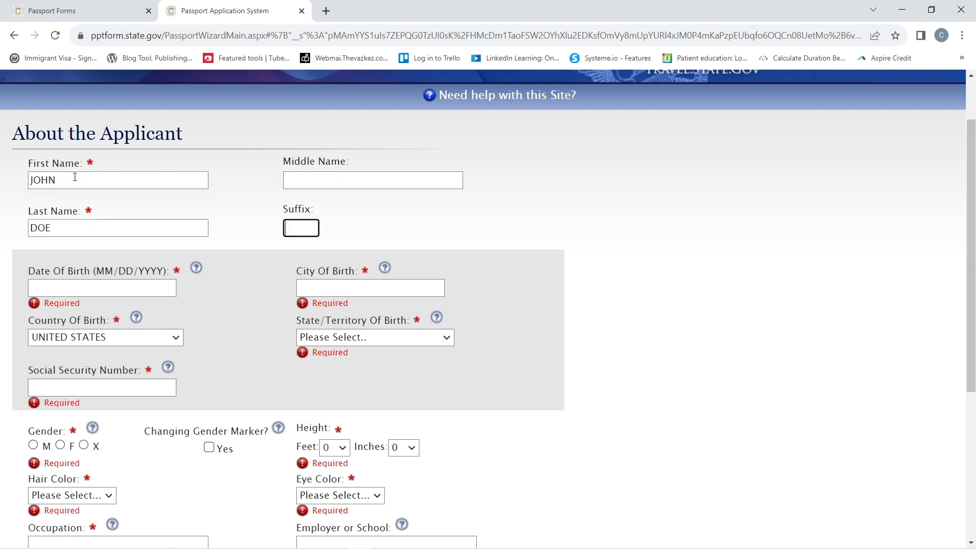
pyautogui.press('Tab')
pyautogui.press('Tab')
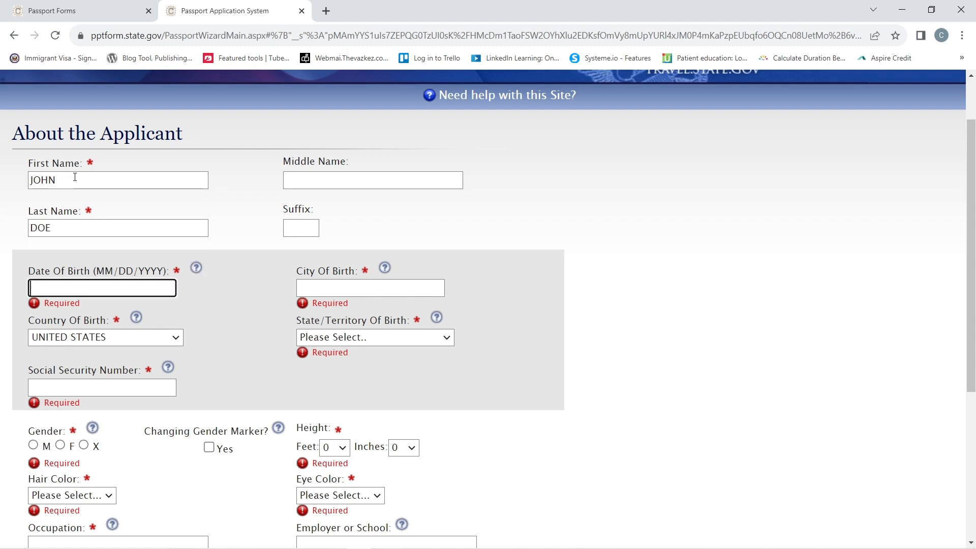
pyautogui.write('10/10/2001')
pyautogui.press('Tab')
pyautogui.press('Tab')
# - Set the place of birth to AUSTIN, TX – TEXAS
pyautogui.write('AUSTIN')
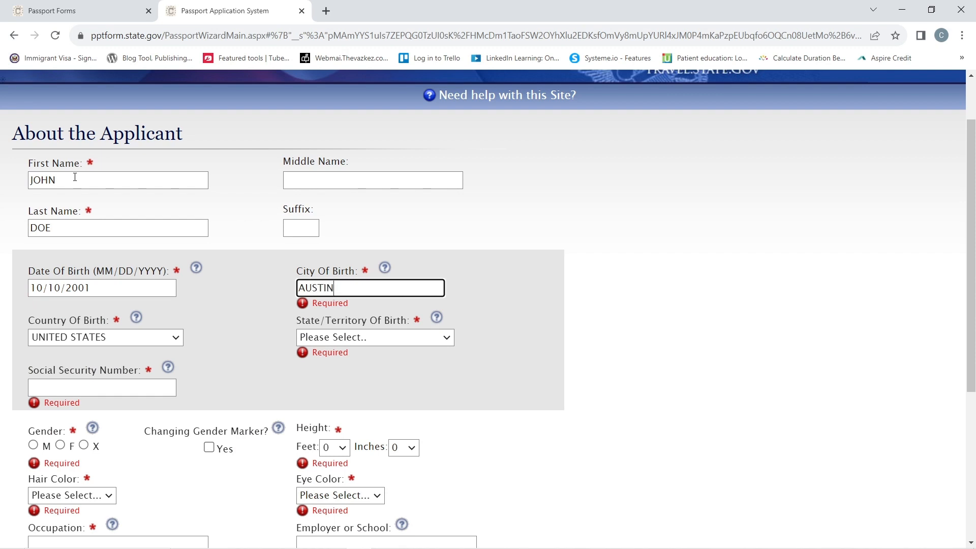
pyautogui.click(383, 337)
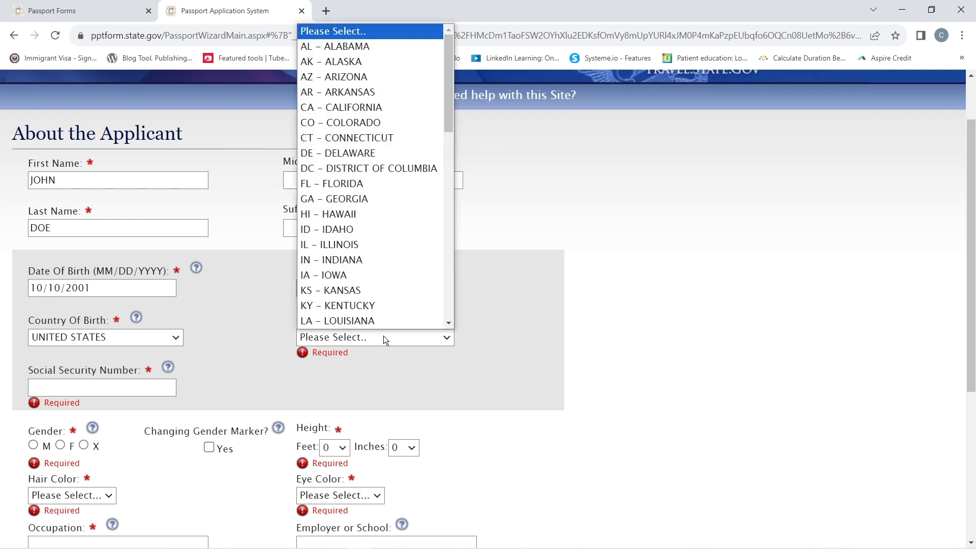
pyautogui.scroll(-5, 367, 285)
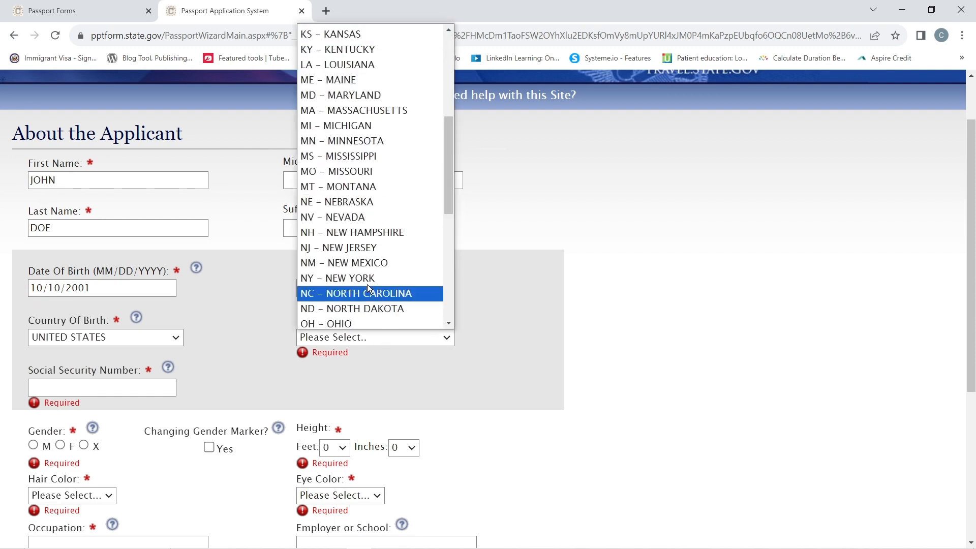
pyautogui.scroll(-5, 367, 243)
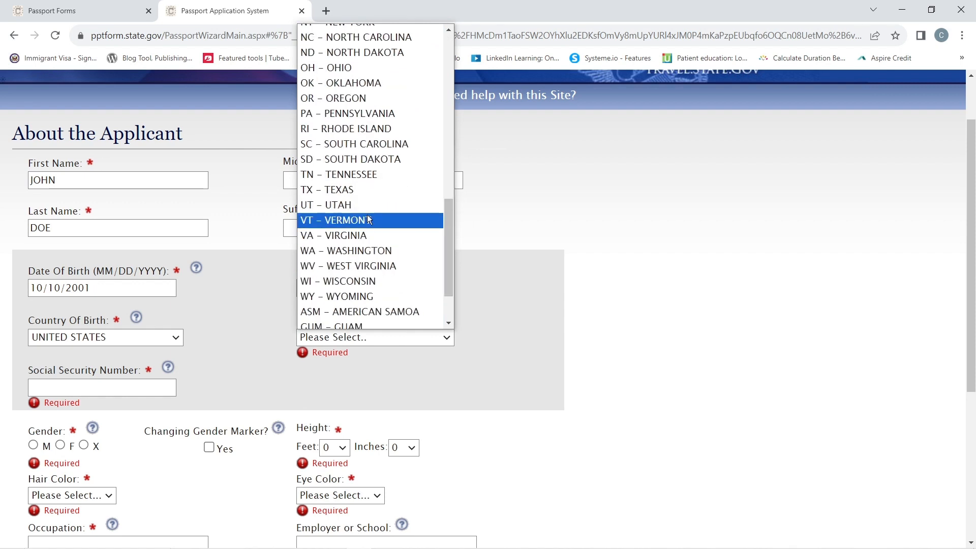
pyautogui.click(365, 195)
pyautogui.click(101, 387)
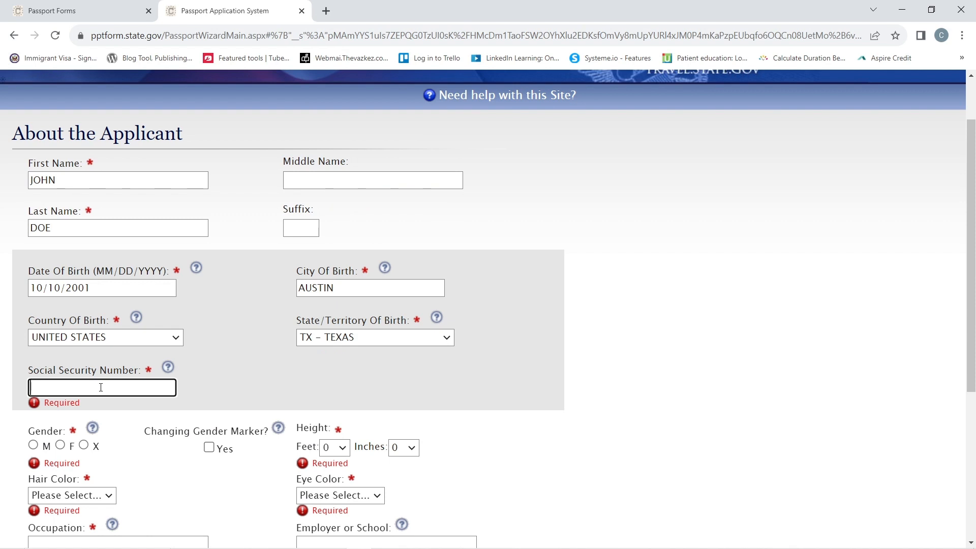
# - Enter the Social Security Number, set gender to M and height to 5 ft 11 in
pyautogui.write('555-55-5555')
pyautogui.click(84, 446)
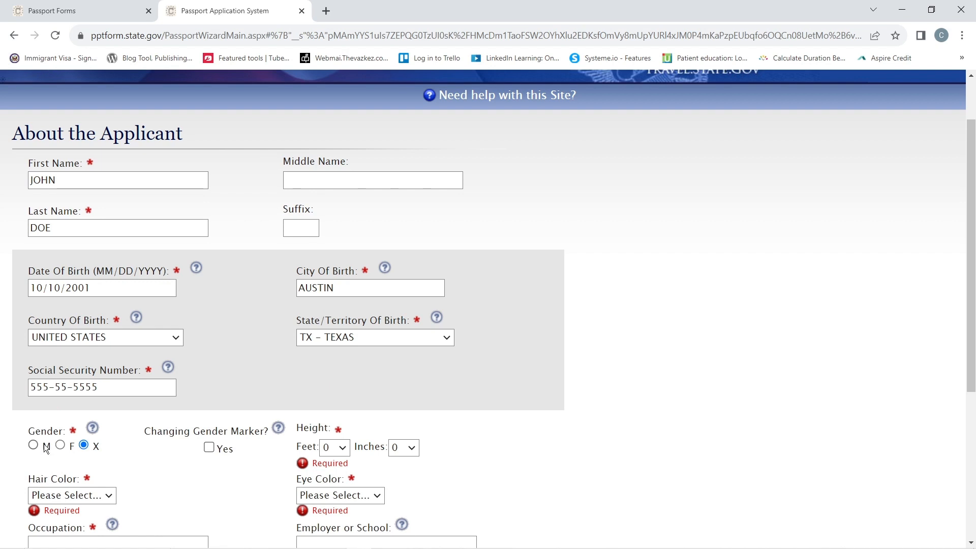
pyautogui.click(60, 445)
pyautogui.click(45, 446)
pyautogui.click(343, 448)
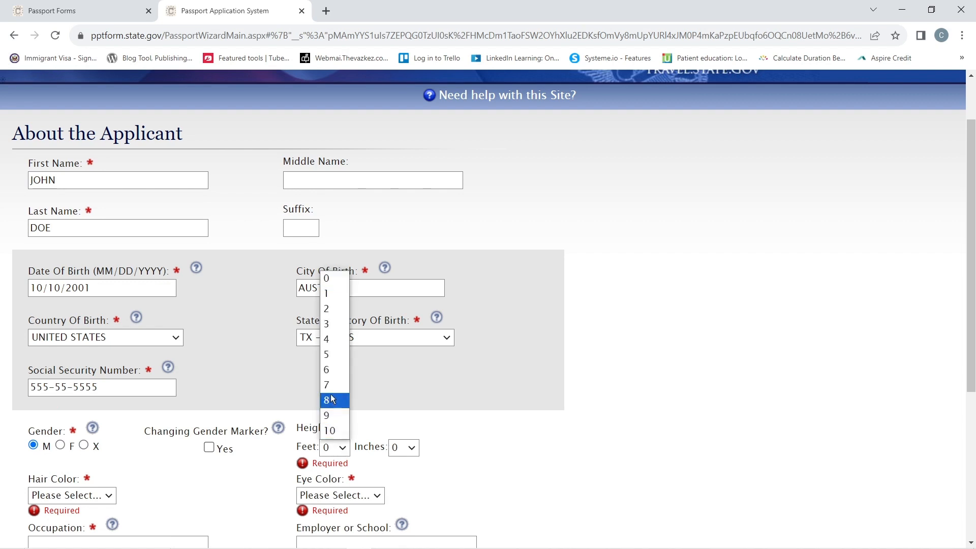
pyautogui.click(332, 364)
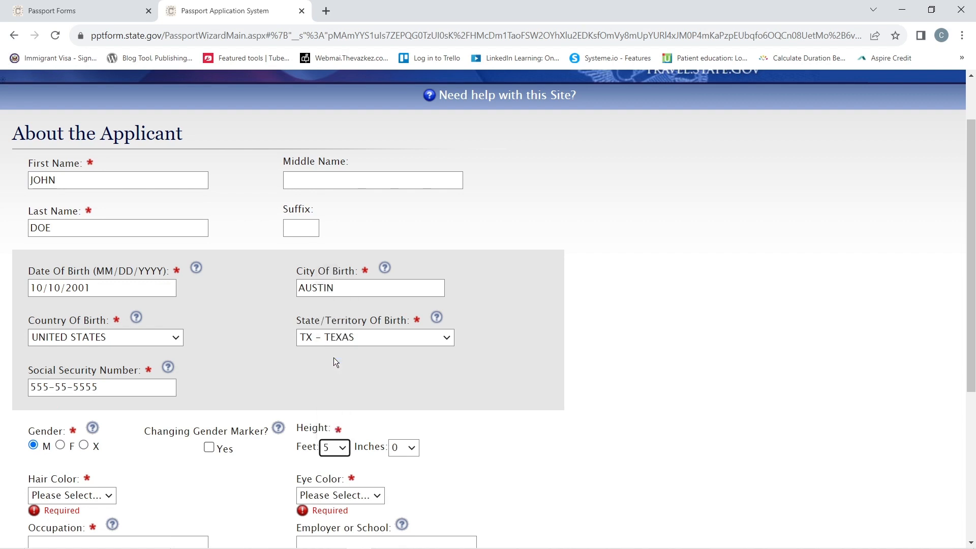
pyautogui.click(412, 449)
pyautogui.click(410, 431)
# - Set hair colour BLACK, eye colour BROWN and occupation YOUTUBER
pyautogui.scroll(-3, 138, 496)
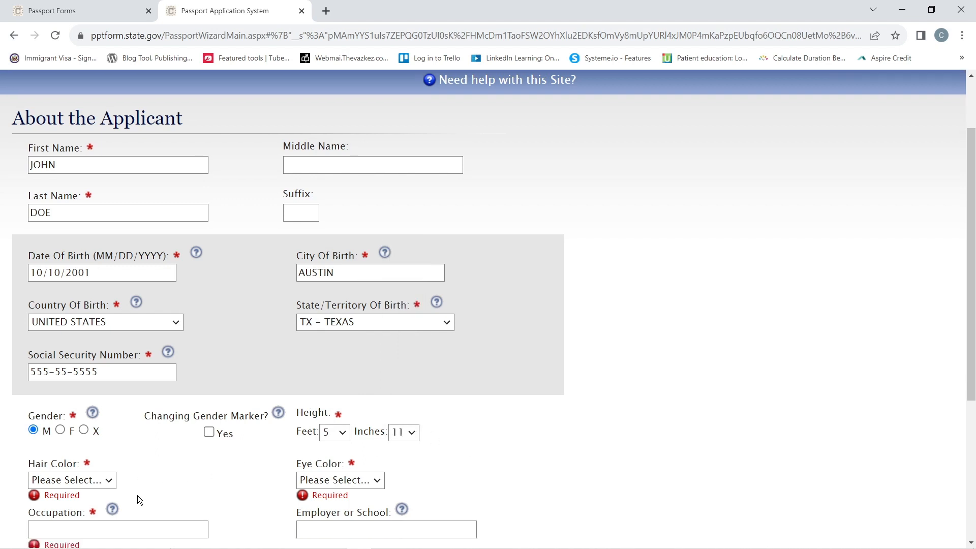
pyautogui.click(109, 367)
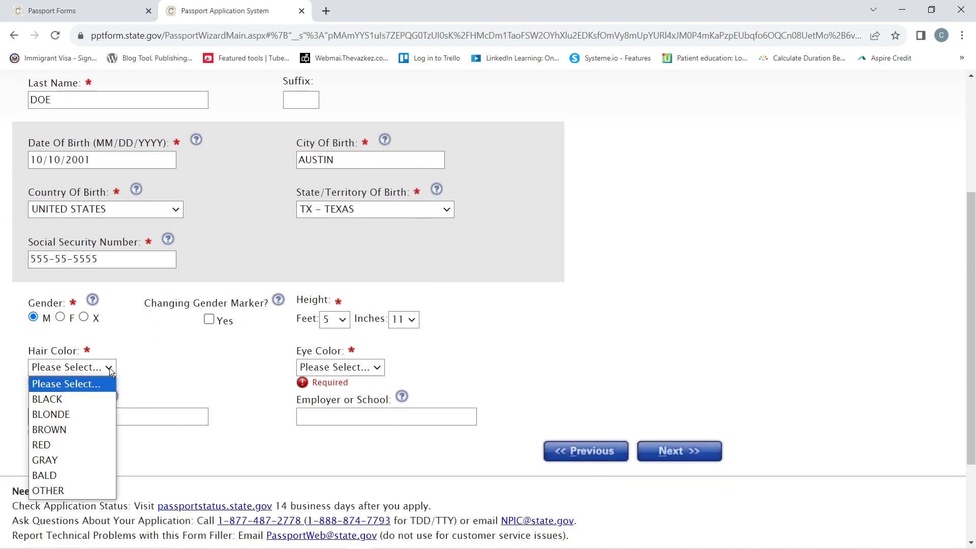
pyautogui.click(82, 400)
pyautogui.click(377, 368)
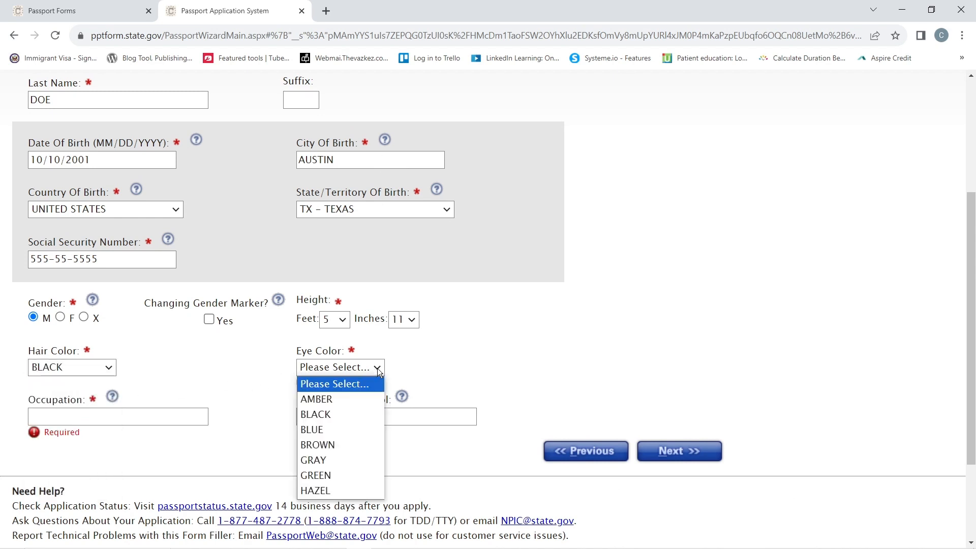
pyautogui.click(343, 446)
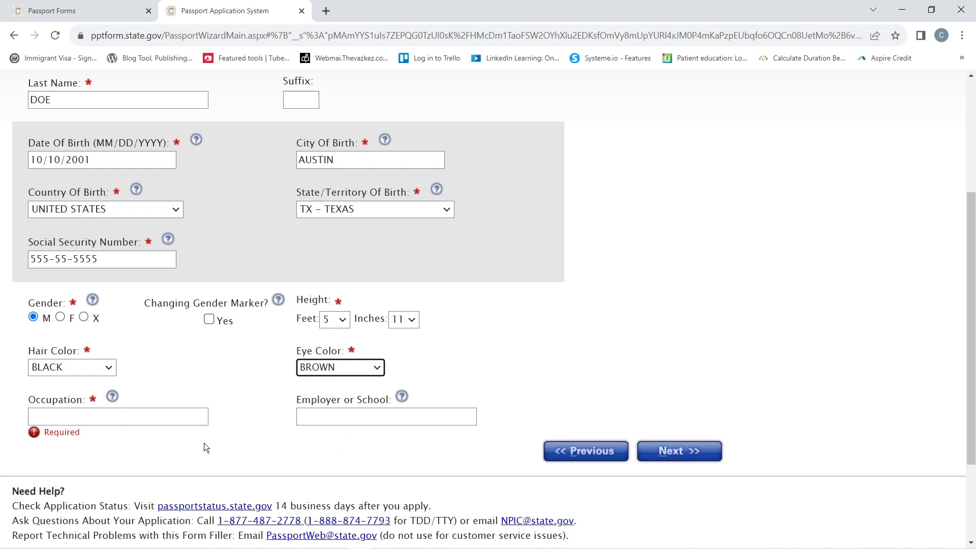
pyautogui.click(84, 418)
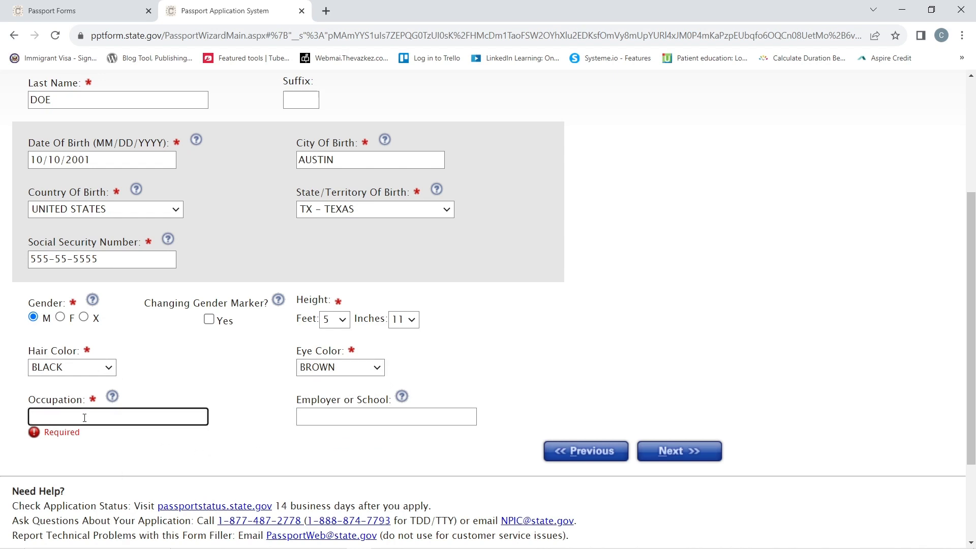
pyautogui.write('YOUTUBER')
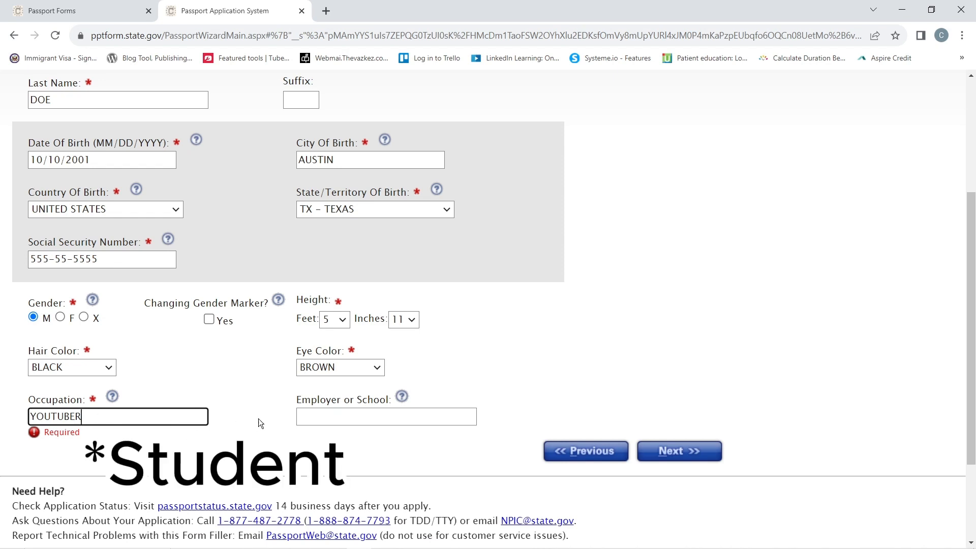
pyautogui.click(258, 419)
# - On Contact Information, enter the mailing street address and city
pyautogui.click(691, 453)
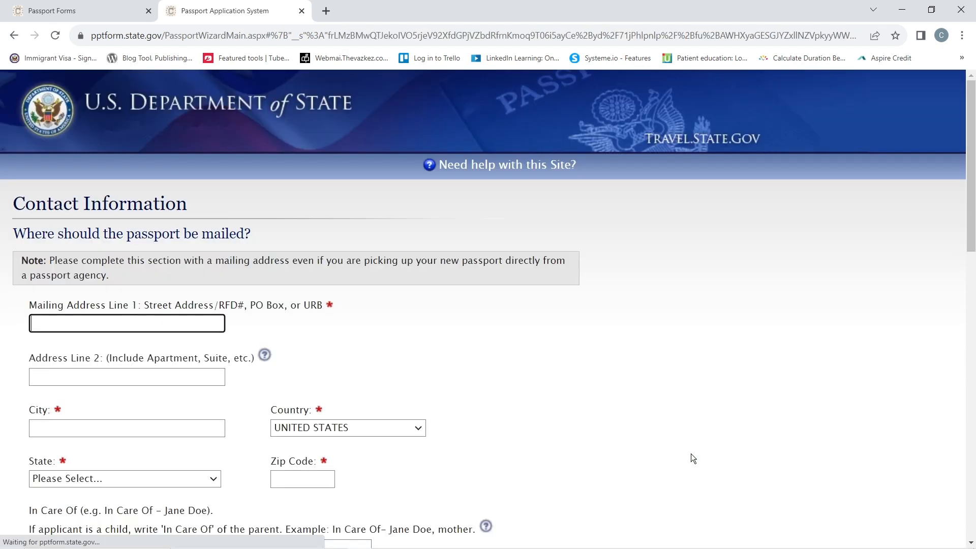
pyautogui.scroll(-3, 392, 352)
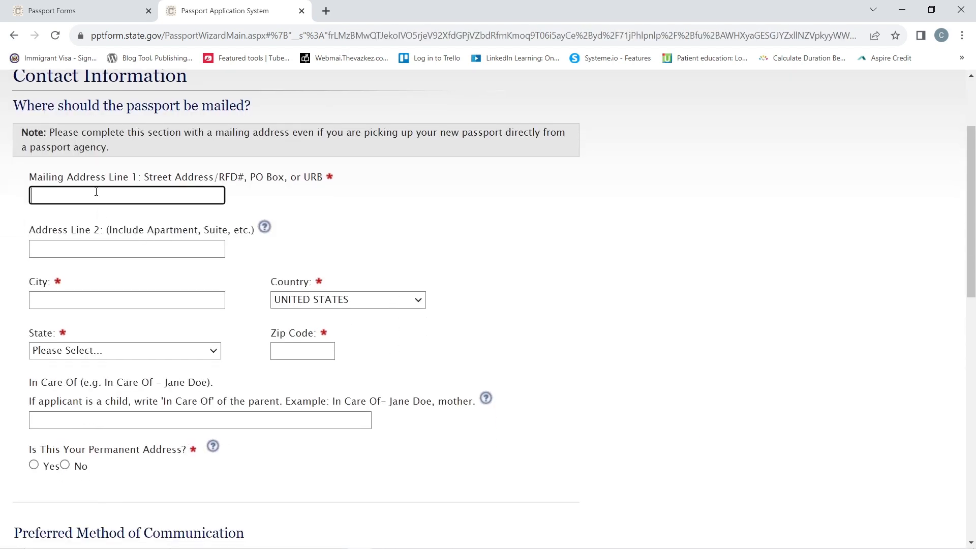
pyautogui.write('12345 MAIN STREET')
pyautogui.click(68, 295)
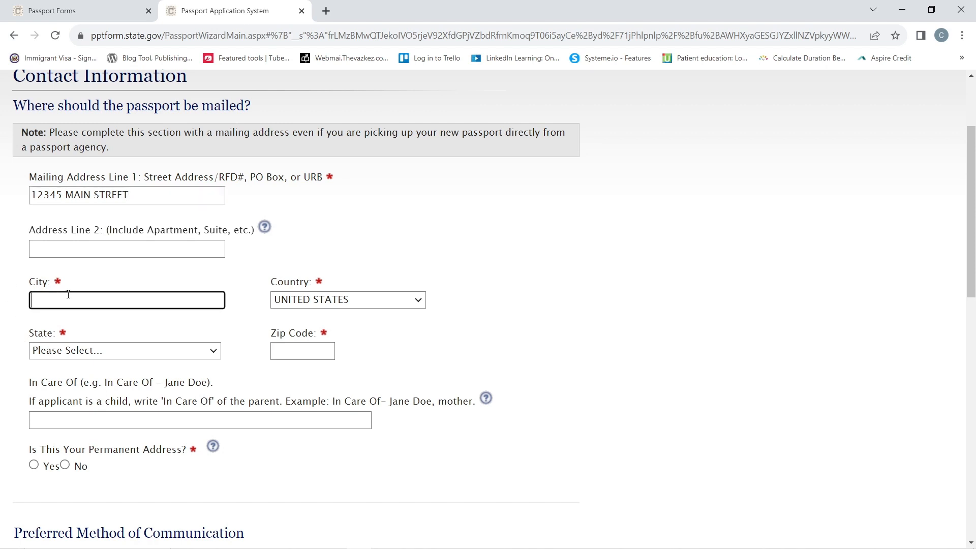
pyautogui.write('LOS ANGELES')
# - Choose CA – CALIFORNIA, enter the zip code, and mark it as the permanent address
pyautogui.click(81, 355)
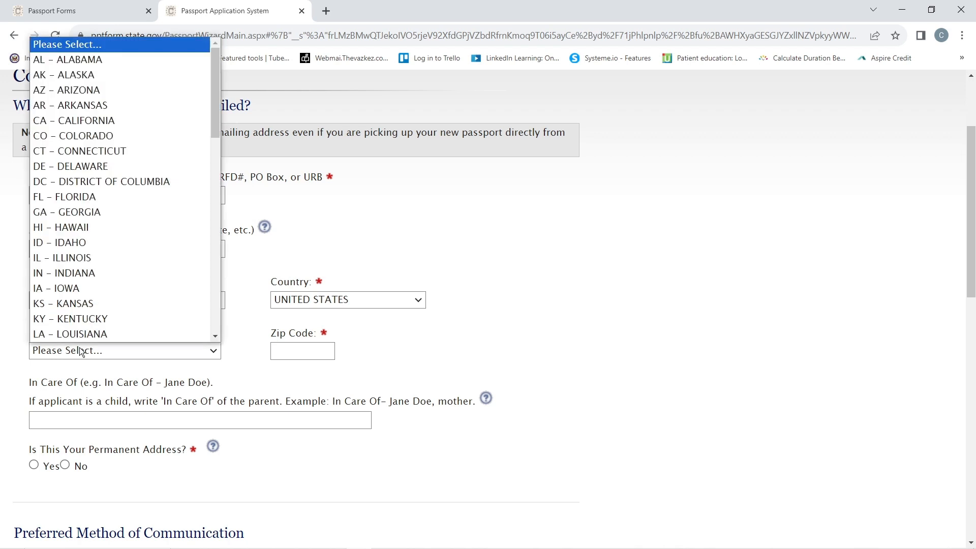
pyautogui.click(71, 122)
pyautogui.click(300, 354)
pyautogui.write('90001')
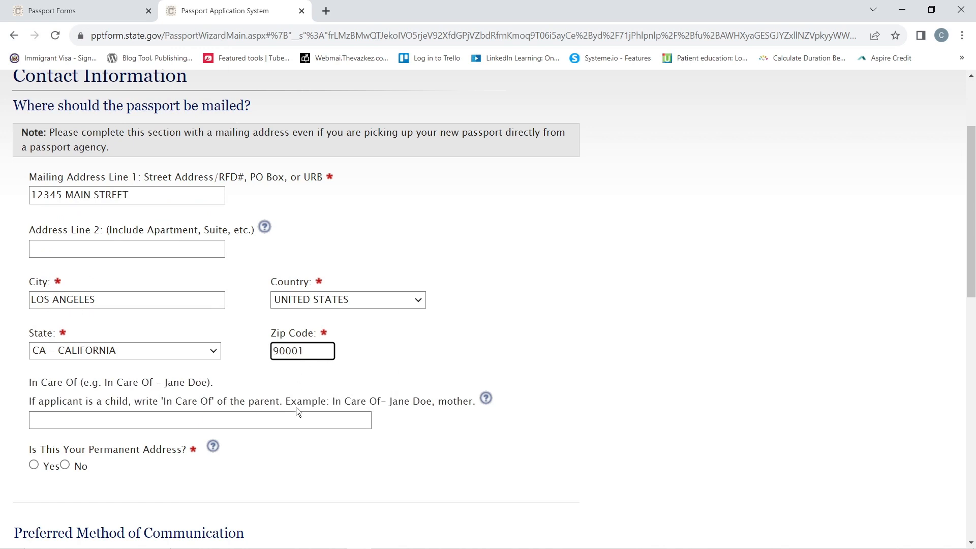
pyautogui.click(331, 483)
pyautogui.scroll(-1, 152, 452)
pyautogui.click(43, 403)
pyautogui.scroll(3, 270, 389)
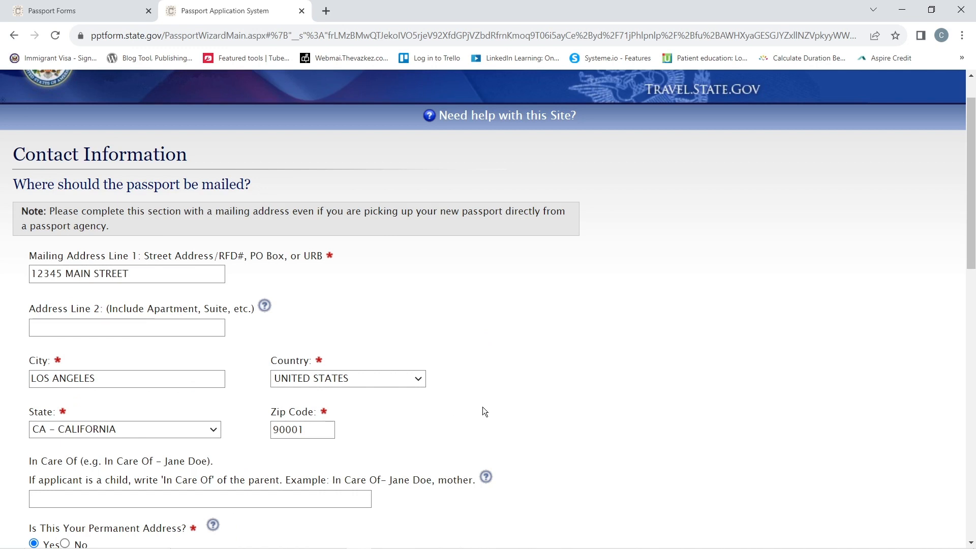
# - Enter the applicant's e-mail address in both the e-mail and confirmation fields
pyautogui.scroll(-6, 506, 417)
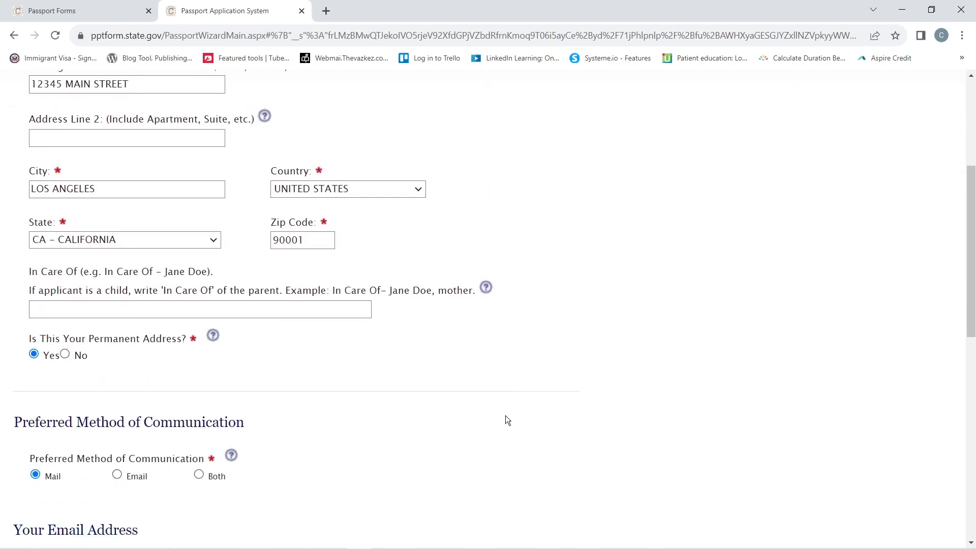
pyautogui.scroll(-2, 505, 416)
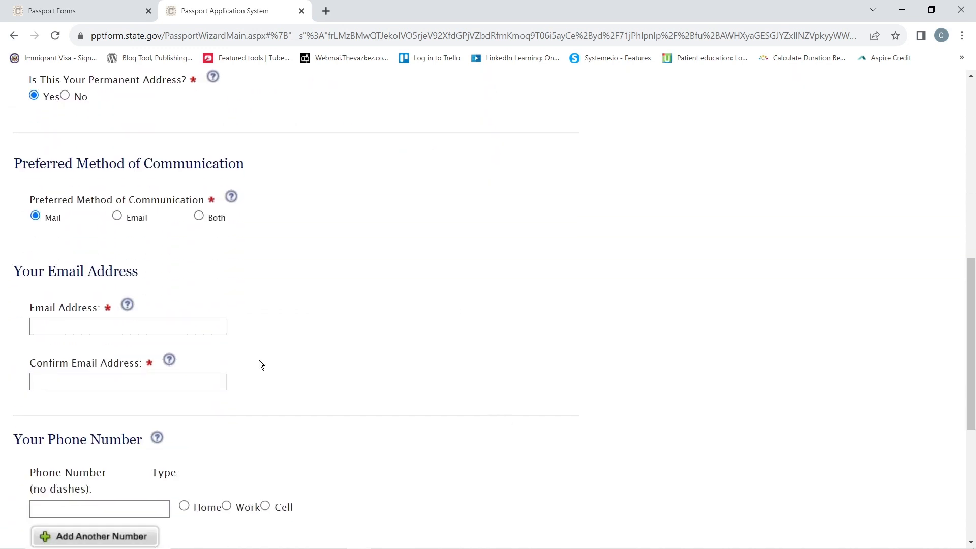
pyautogui.click(41, 326)
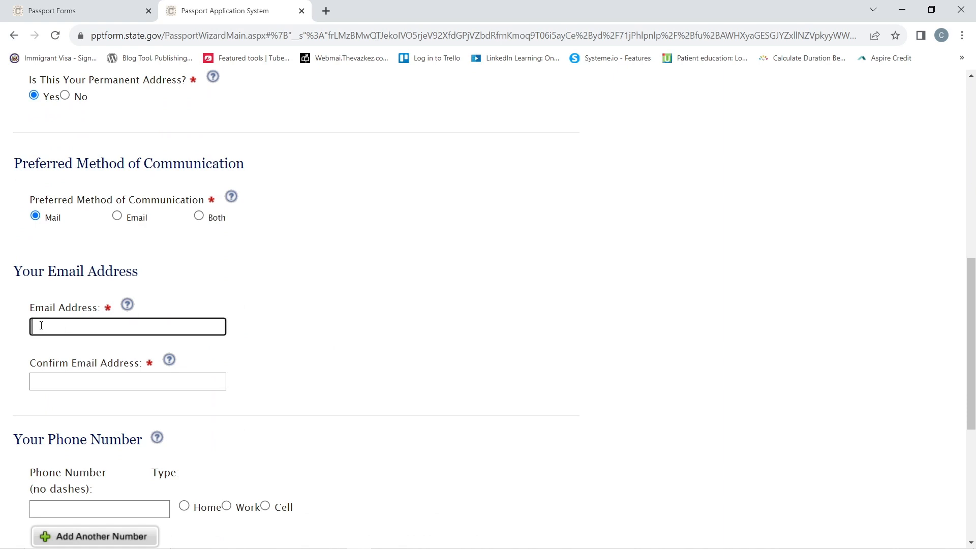
pyautogui.click(61, 381)
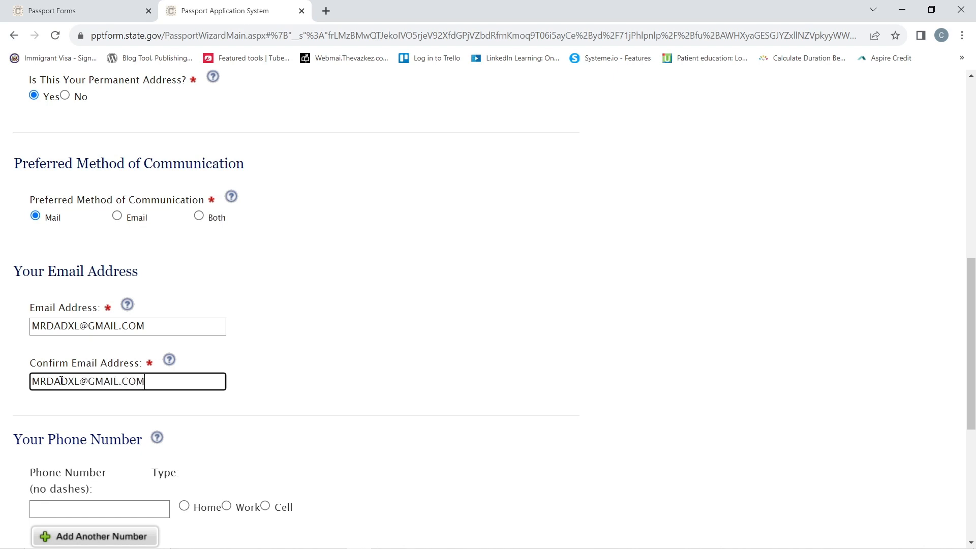
pyautogui.click(206, 416)
# - Add the applicant's contact phone number
pyautogui.scroll(-4, 222, 407)
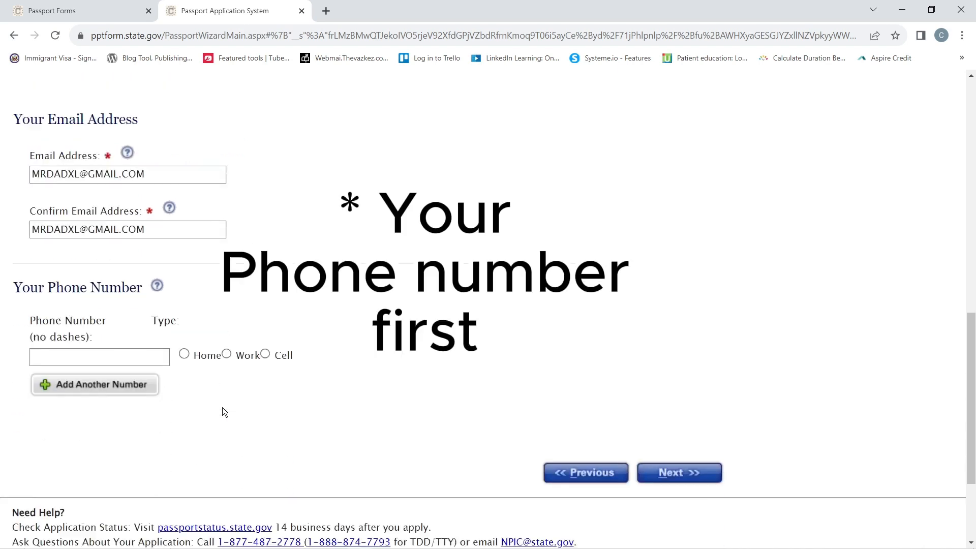
pyautogui.click(79, 315)
pyautogui.write('5555555555')
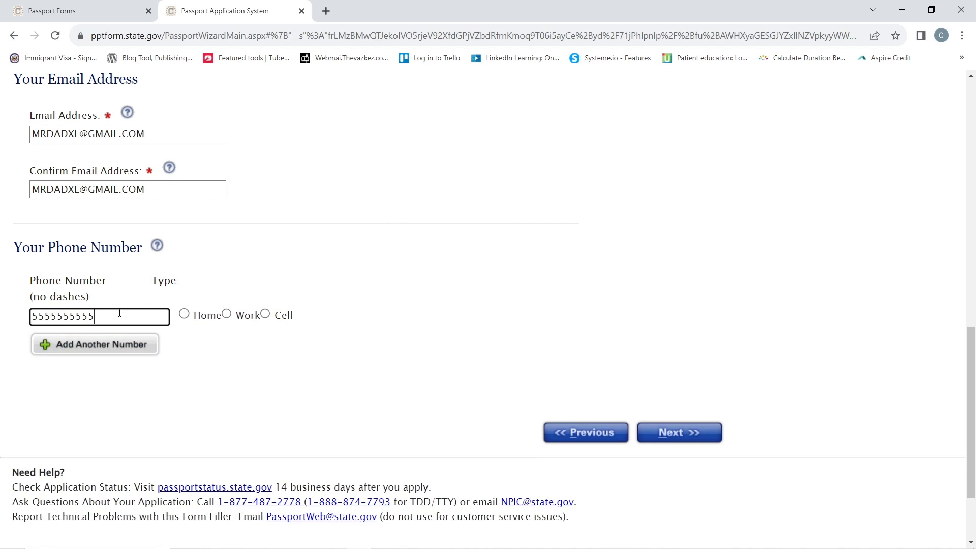
pyautogui.click(263, 315)
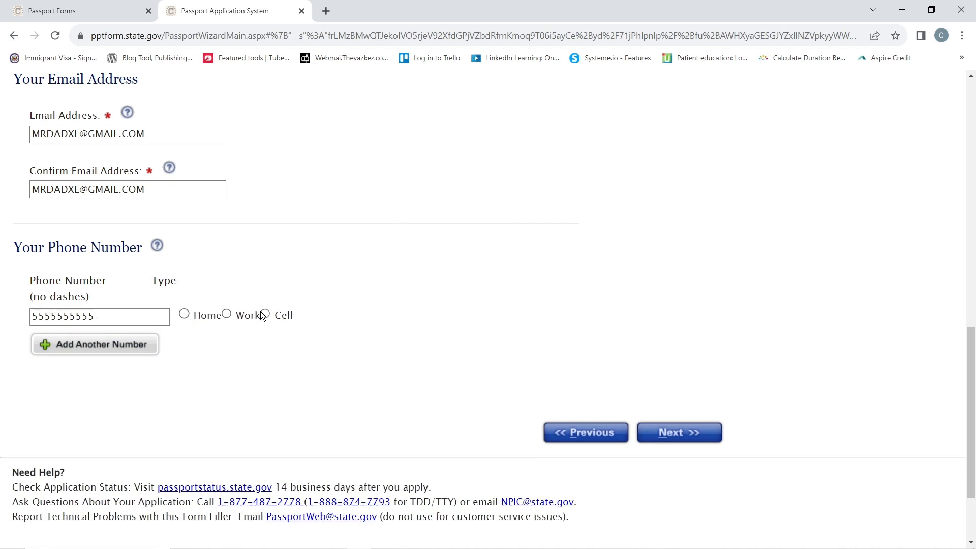
# - Enter travel dates 11/11/2023 to 12/01/2023 with FRANCE as the country visited
pyautogui.click(688, 432)
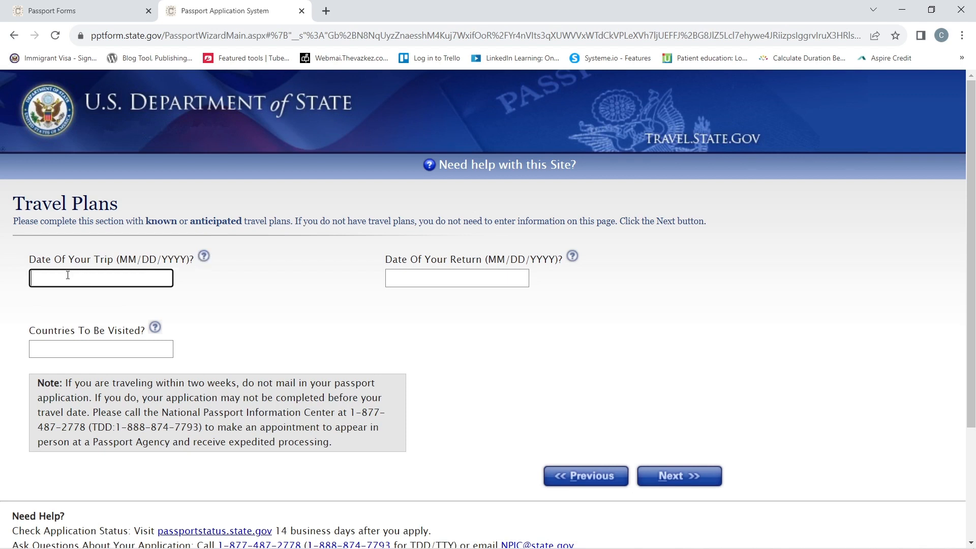
pyautogui.write('11/11/2023')
pyautogui.click(434, 273)
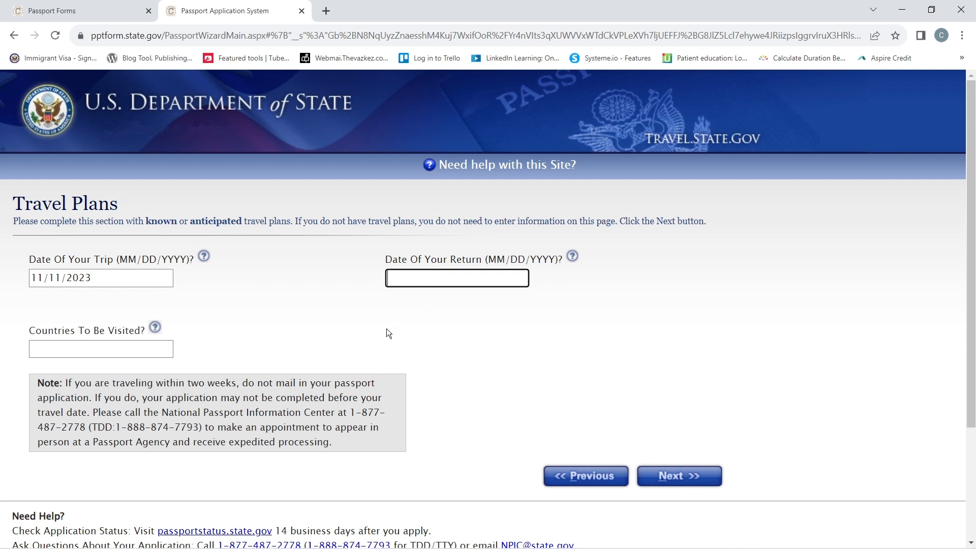
pyautogui.write('12/01/2023')
pyautogui.click(83, 349)
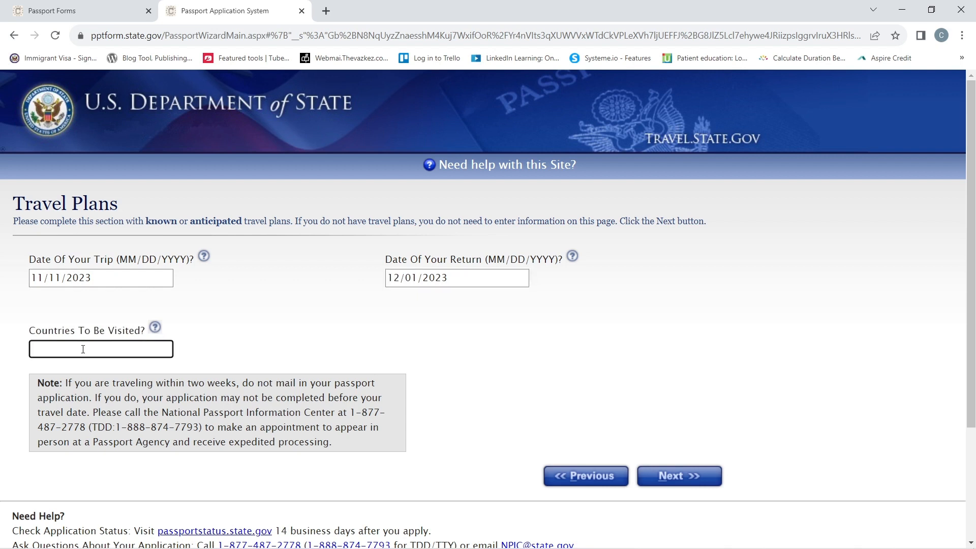
pyautogui.write('FRANCE')
pyautogui.click(601, 391)
# - Review the travel-within-two-weeks note and continue to the emergency contact page
pyautogui.scroll(-2, 595, 362)
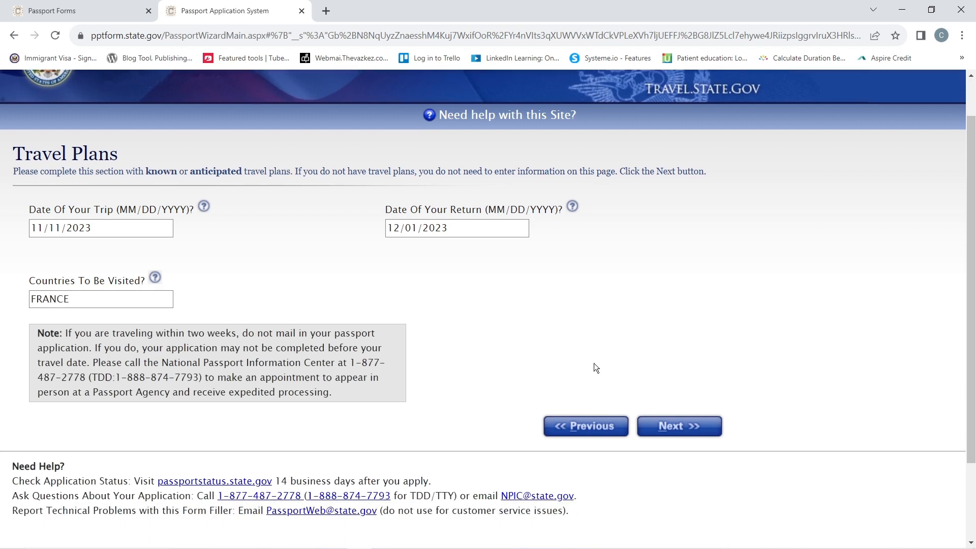
pyautogui.moveTo(88, 317); pyautogui.dragTo(359, 382)
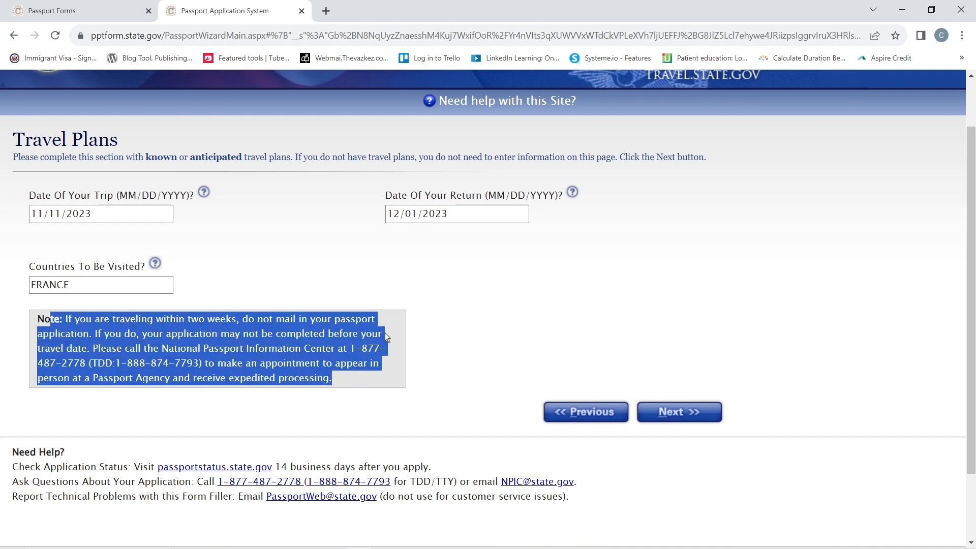
pyautogui.click(385, 378)
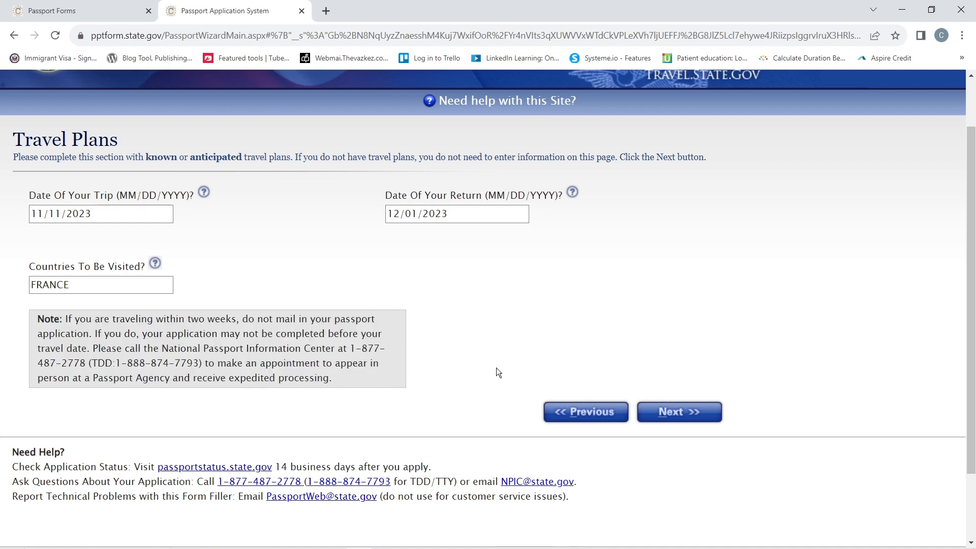
pyautogui.click(670, 412)
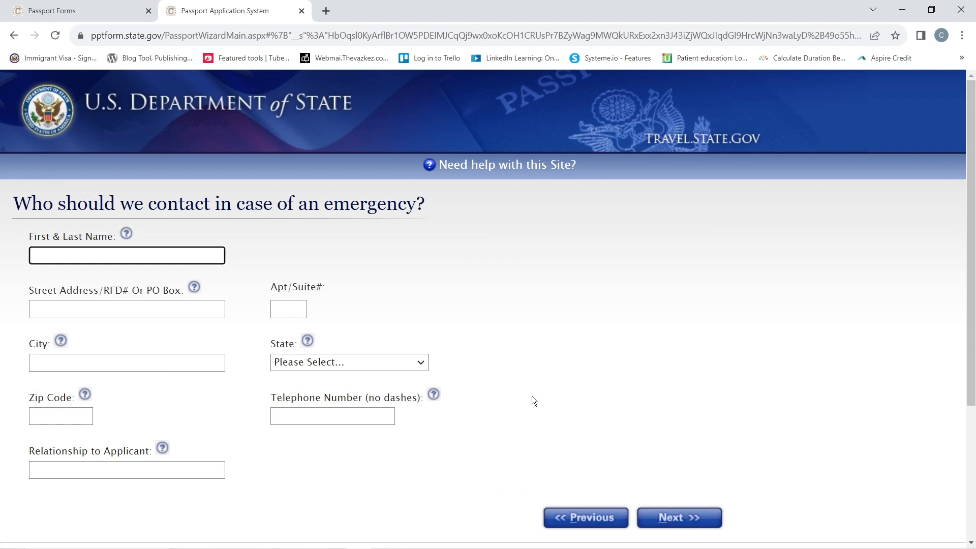
# - Enter the emergency contact's street, city, CA – CALIFORNIA state, zip and relationship WIFE
pyautogui.scroll(-3, 515, 384)
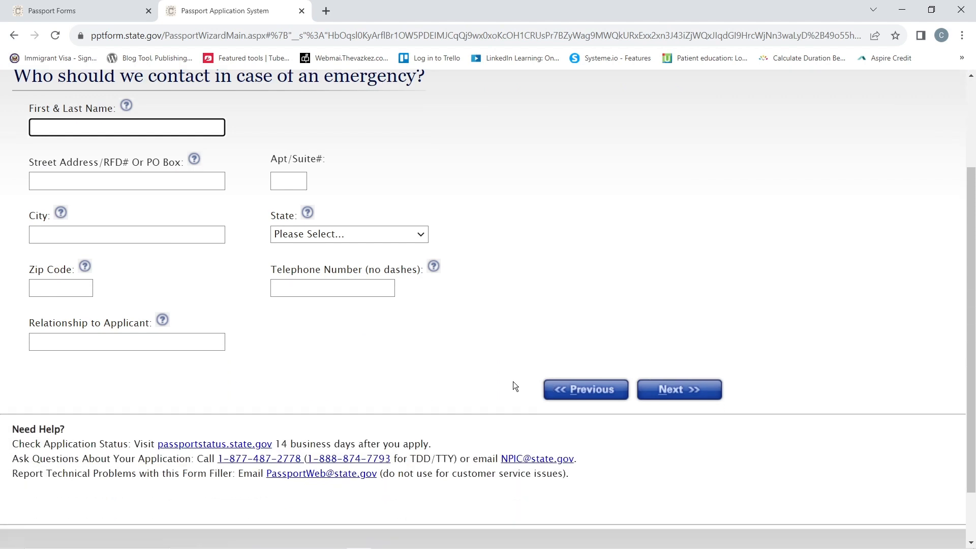
pyautogui.scroll(1, 513, 382)
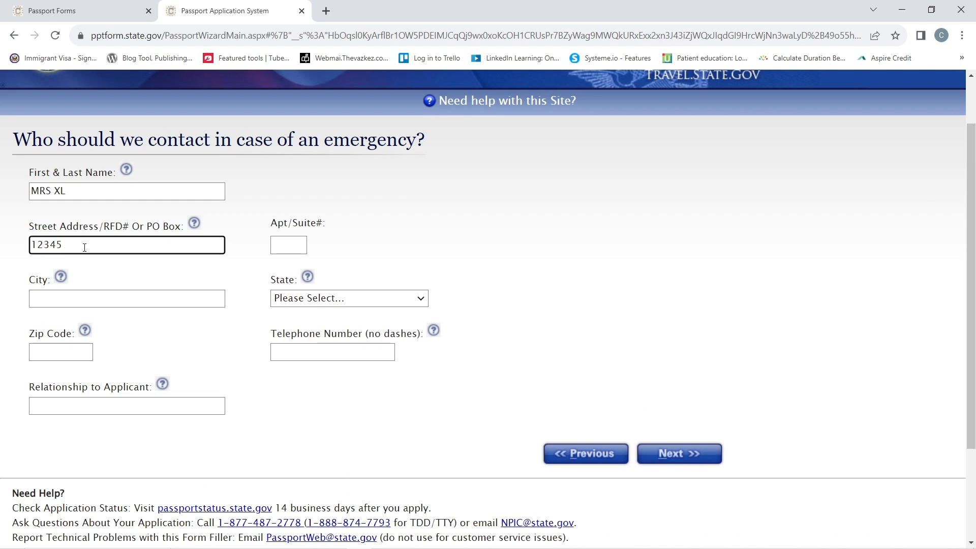
pyautogui.write('MAIN ST')
pyautogui.click(73, 299)
pyautogui.write('LO')
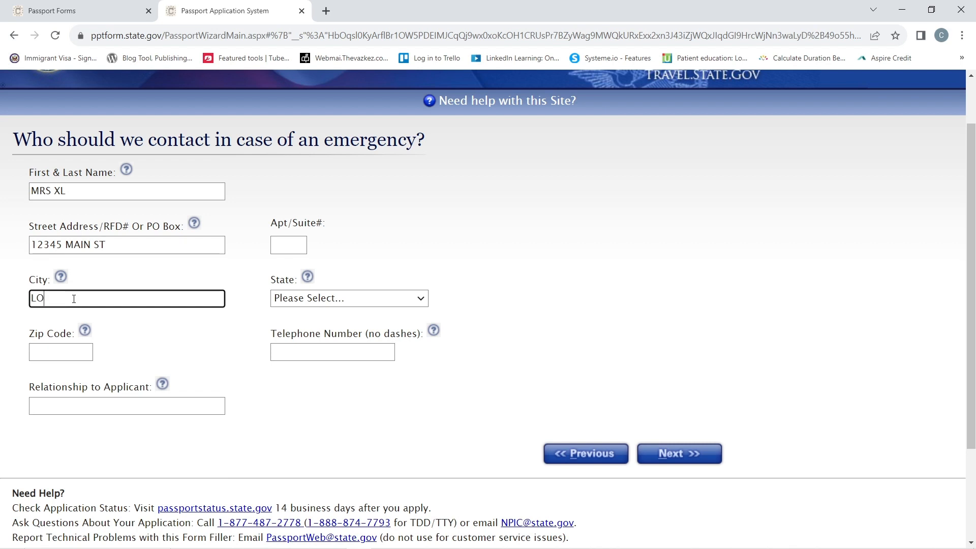
pyautogui.write('S ANGELES')
pyautogui.click(315, 298)
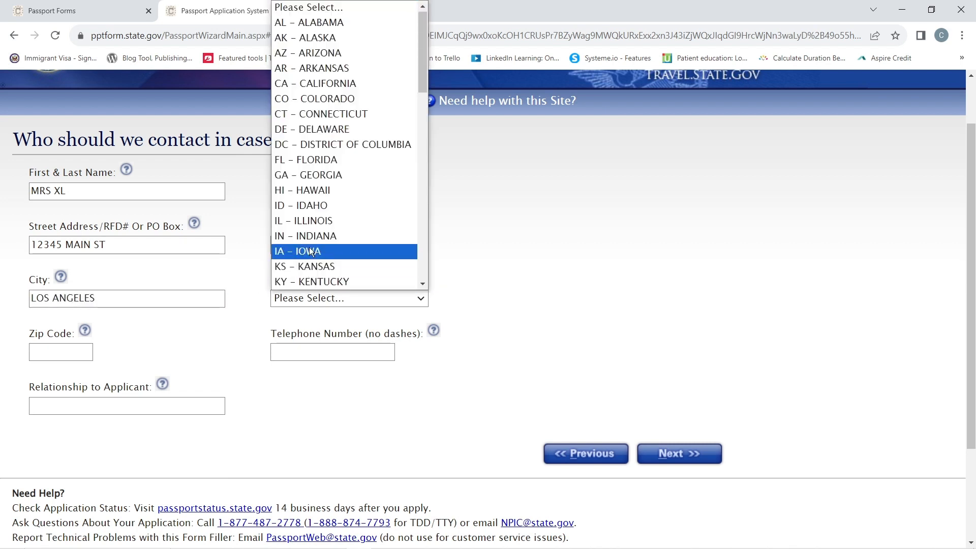
pyautogui.click(326, 83)
pyautogui.click(53, 356)
pyautogui.write('90001')
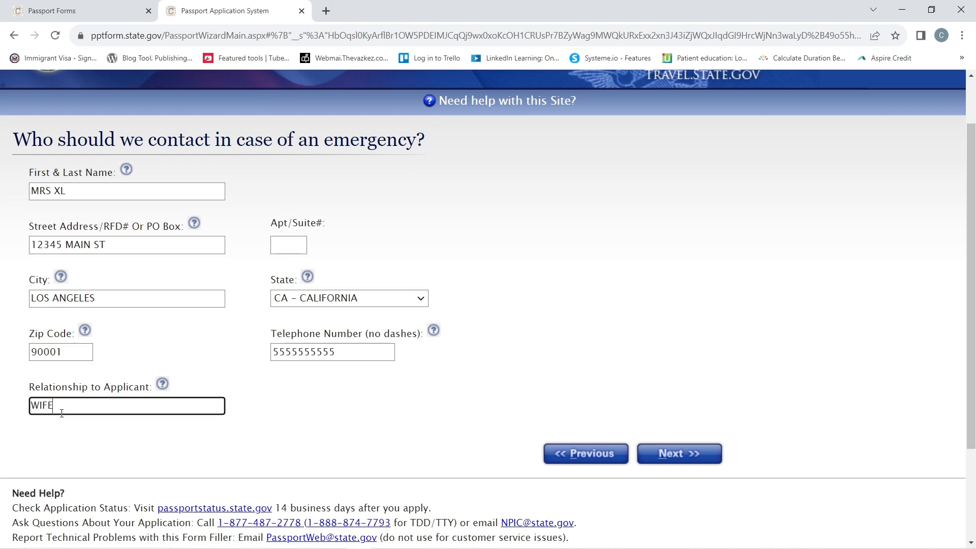
pyautogui.click(676, 456)
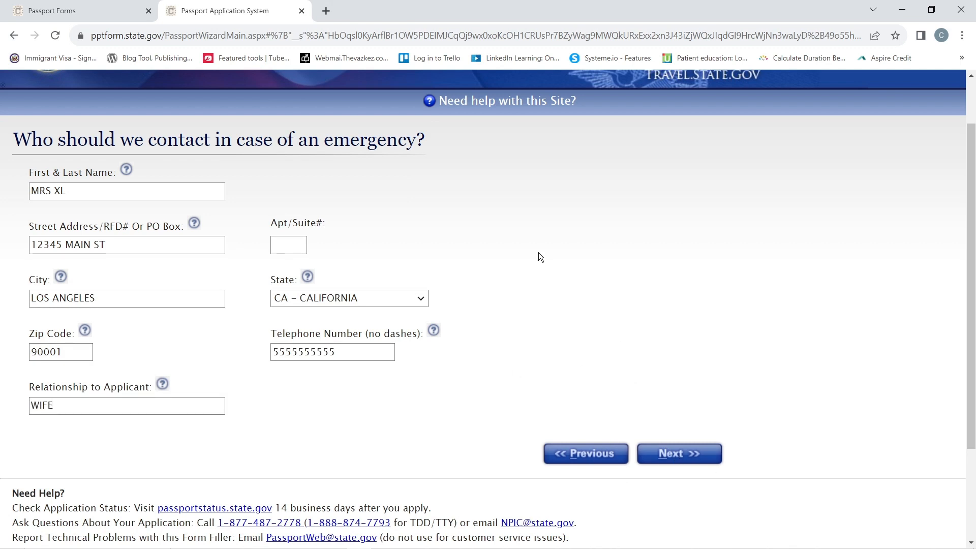
# - Leave the most recent passport as None and advance to Parent & Spouse Information
pyautogui.click(676, 454)
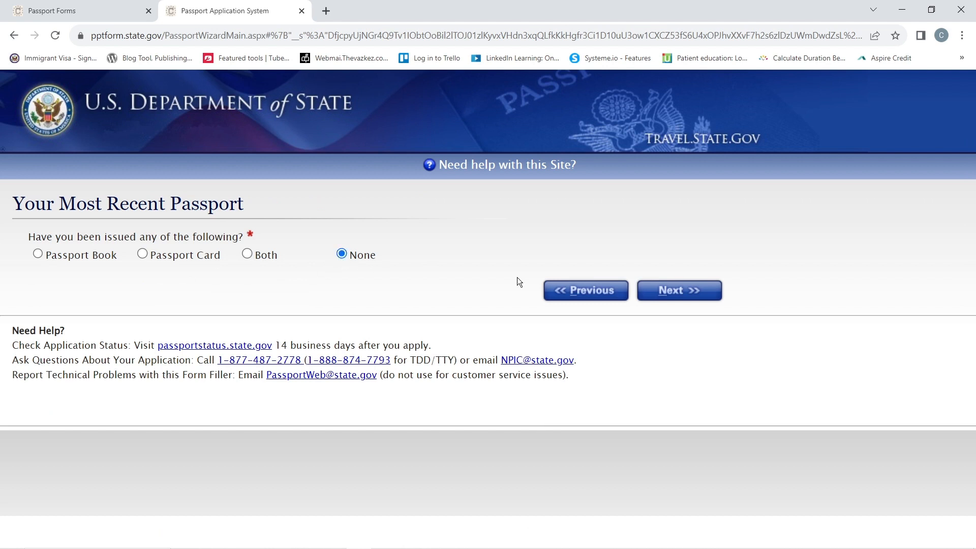
pyautogui.click(674, 295)
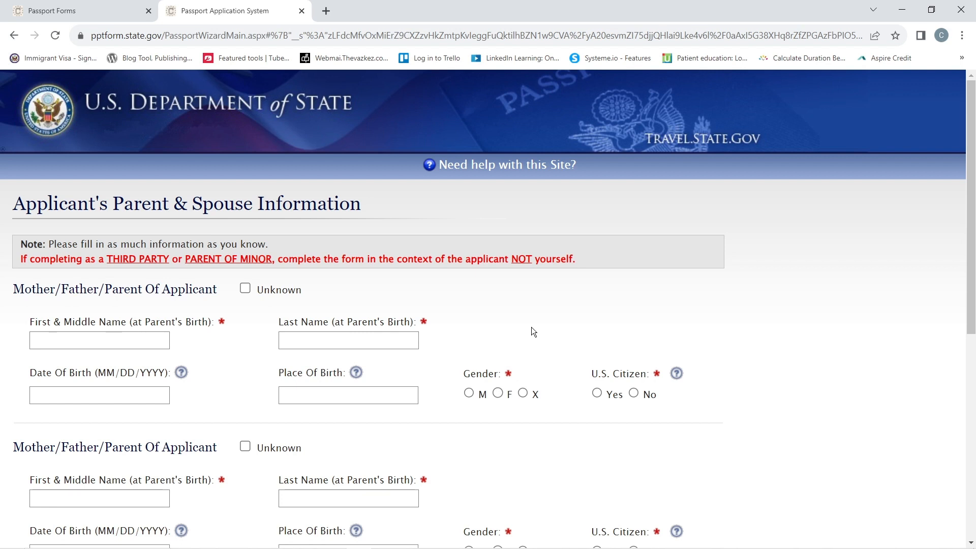
# - Enter the first parent as YOUR FATHER with last name THEIR LAST NAME
pyautogui.scroll(-2, 532, 328)
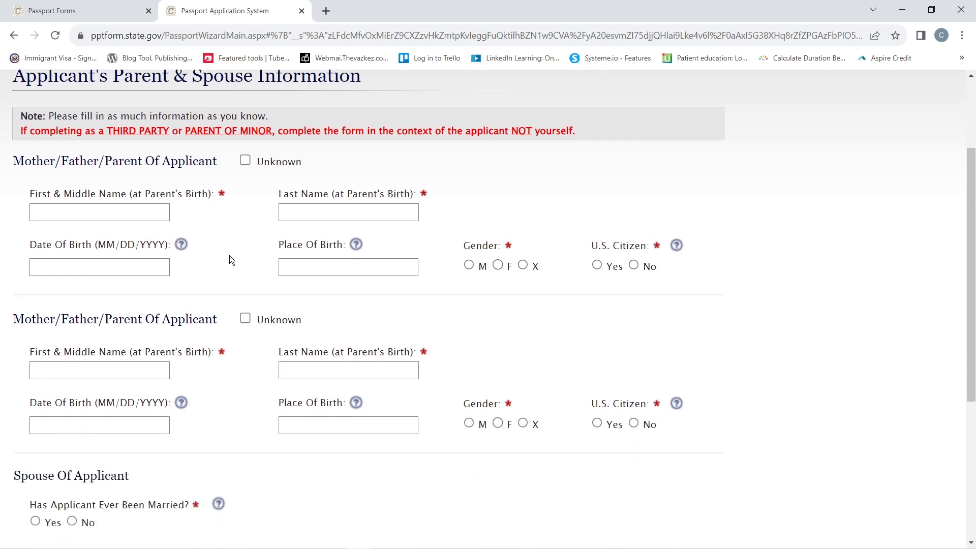
pyautogui.click(94, 214)
pyautogui.write('YOUT')
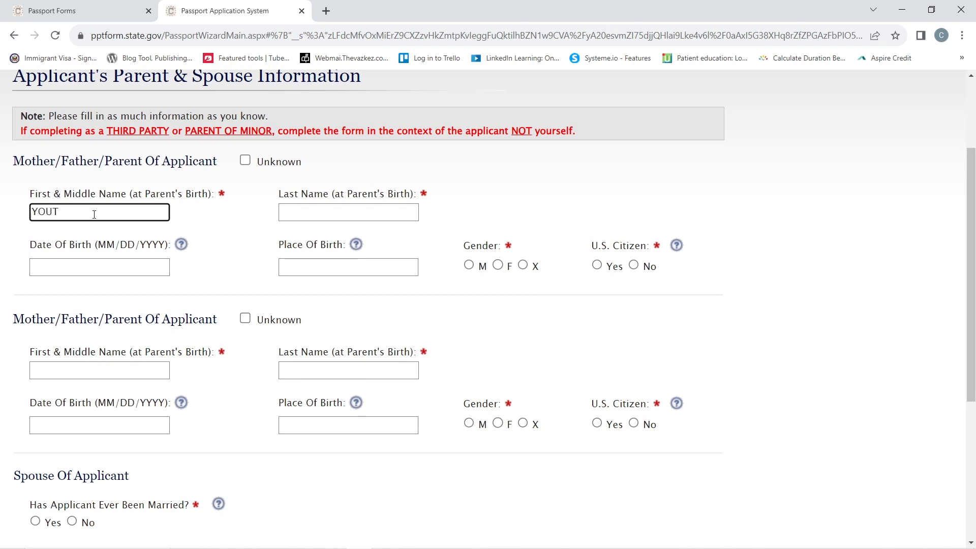
pyautogui.press('BackSpace')
pyautogui.write('R')
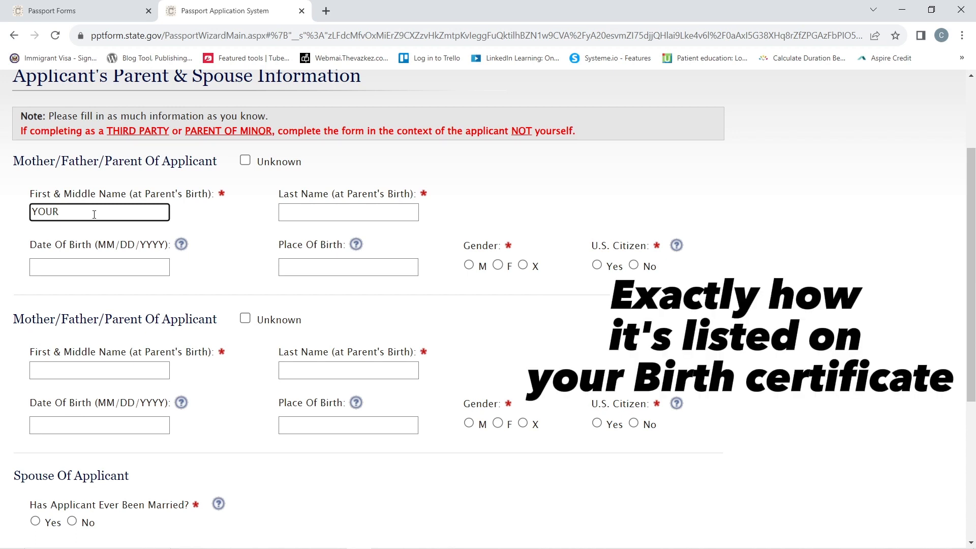
pyautogui.write(' FATHER')
pyautogui.click(288, 216)
pyautogui.write('THEIR LAST NAME')
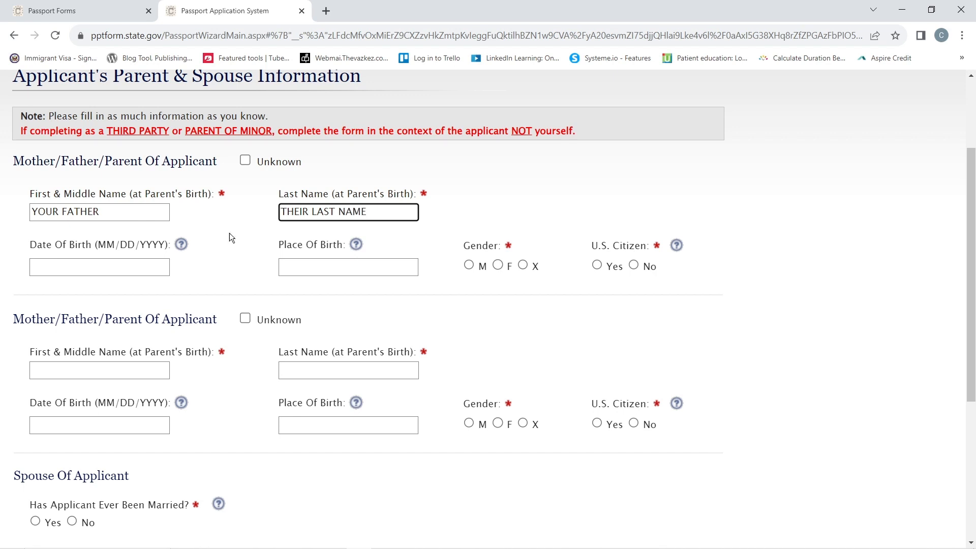
# - Enter the second parent as YOUR MOTHER, also with last name THEIR LAST NAME
pyautogui.click(88, 370)
pyautogui.write('YOUR MOTHER')
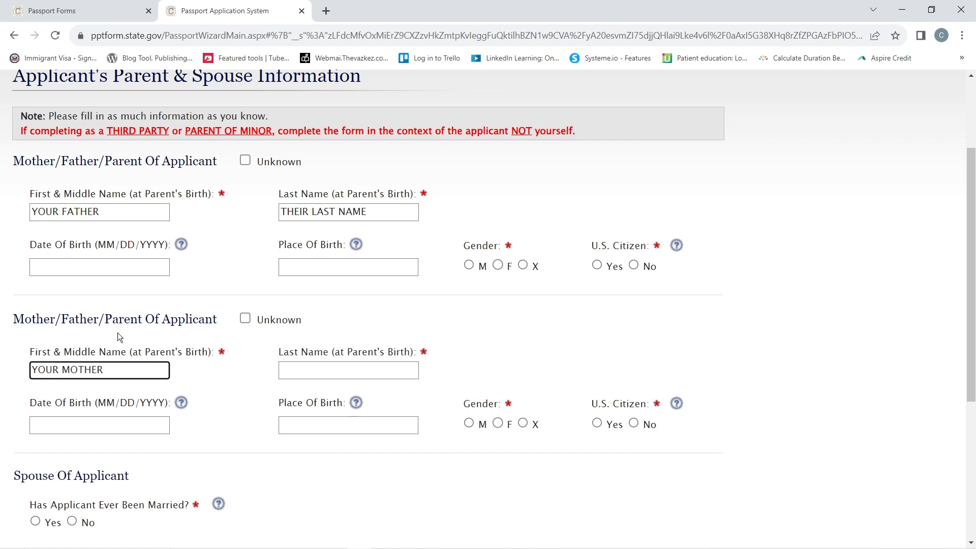
pyautogui.click(295, 376)
pyautogui.write('THEIR LAST NAME')
pyautogui.click(215, 461)
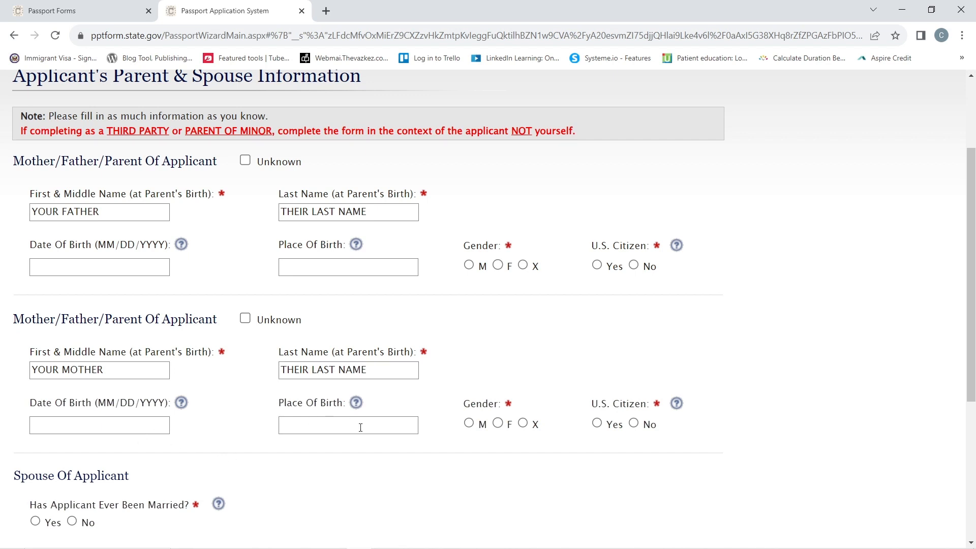
pyautogui.scroll(-4, 361, 427)
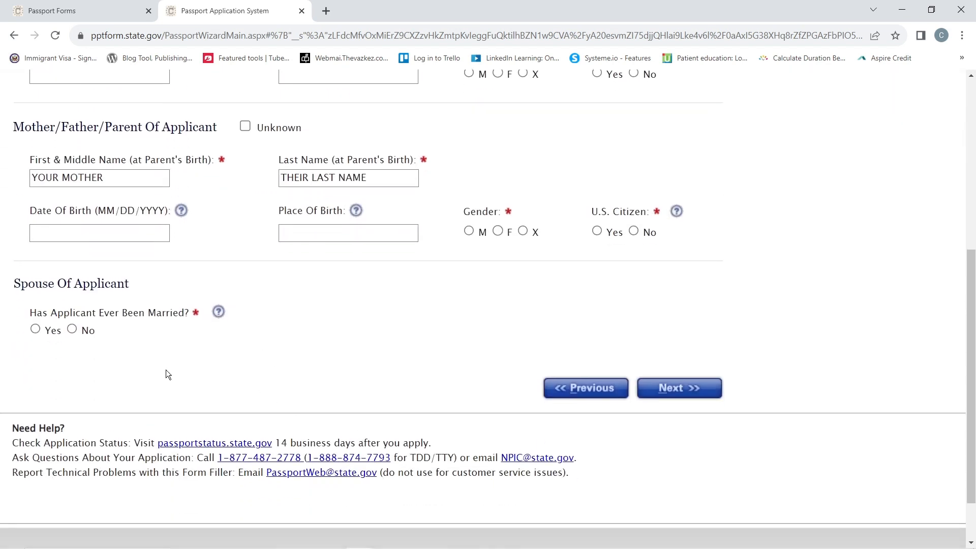
# - Set Married to No and finish the father's details: born 01/01/1970 in MICHIGAN, male, not a U.S. citizen
pyautogui.click(36, 330)
pyautogui.scroll(4, 37, 329)
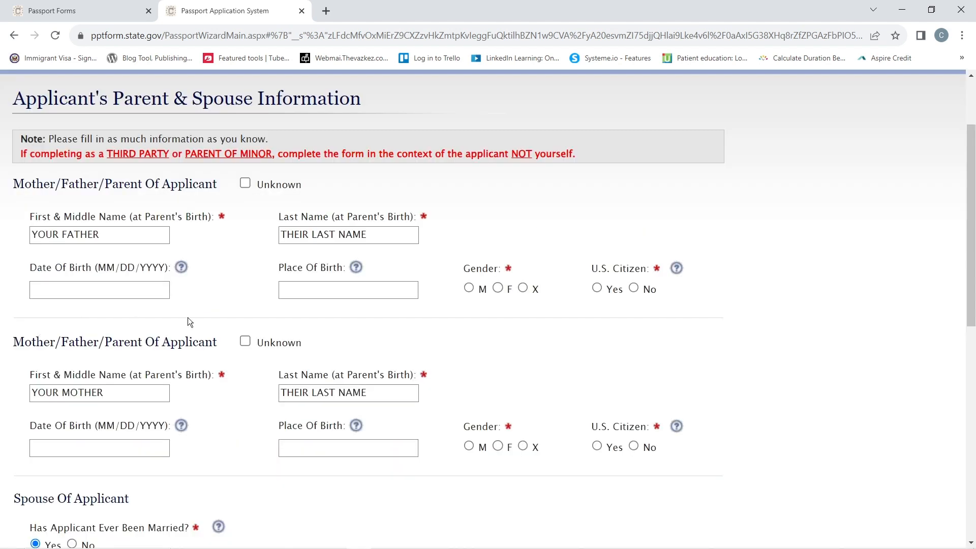
pyautogui.scroll(-5, 222, 326)
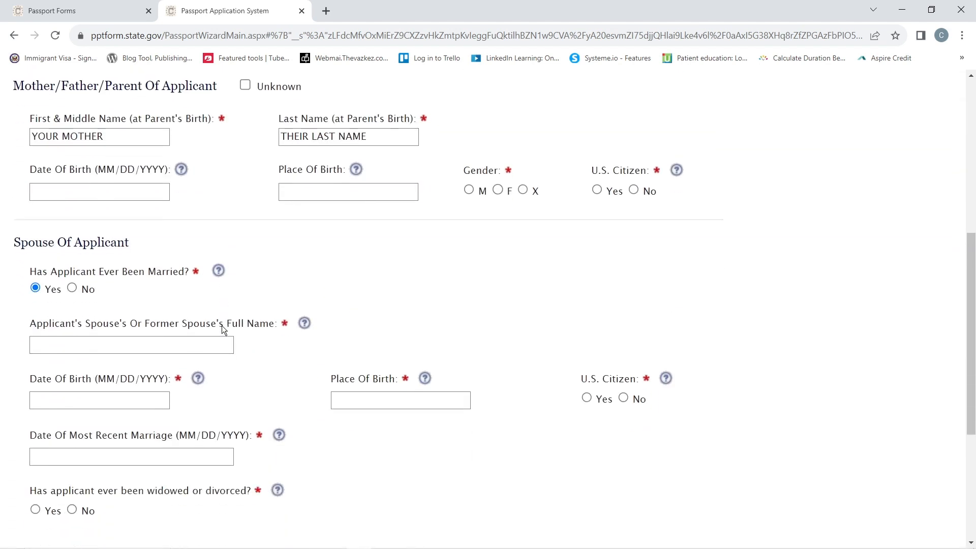
pyautogui.scroll(-5, 221, 325)
pyautogui.scroll(3, 222, 325)
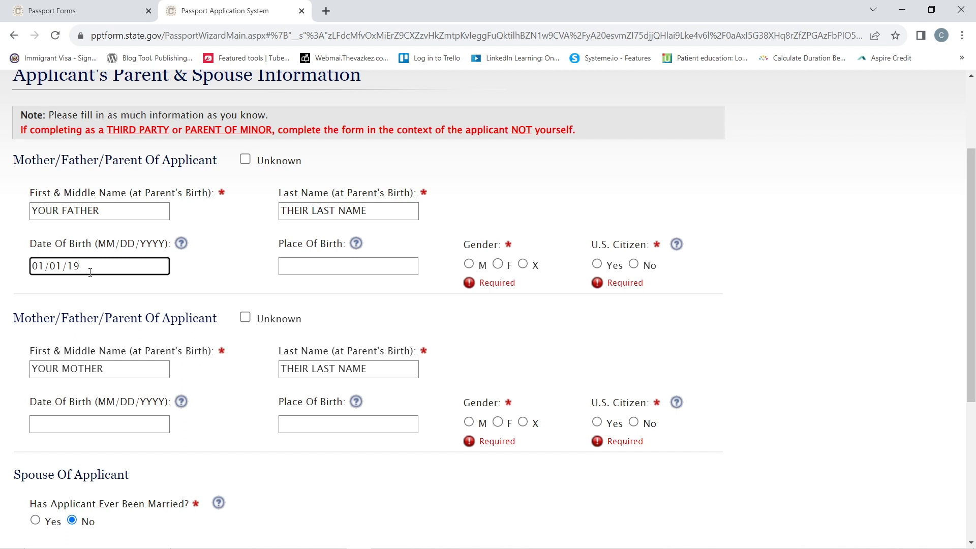
pyautogui.write('70')
pyautogui.click(302, 271)
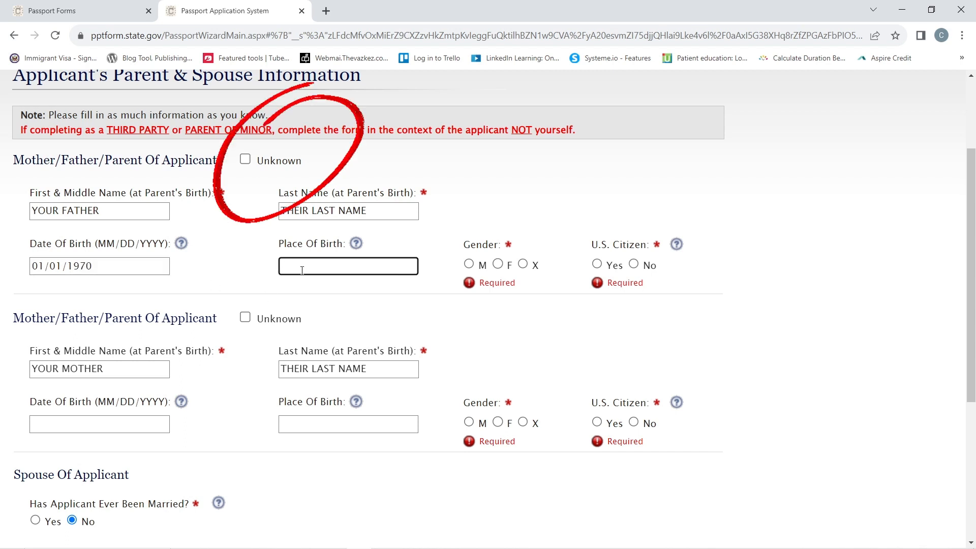
pyautogui.write('MICHIGAN')
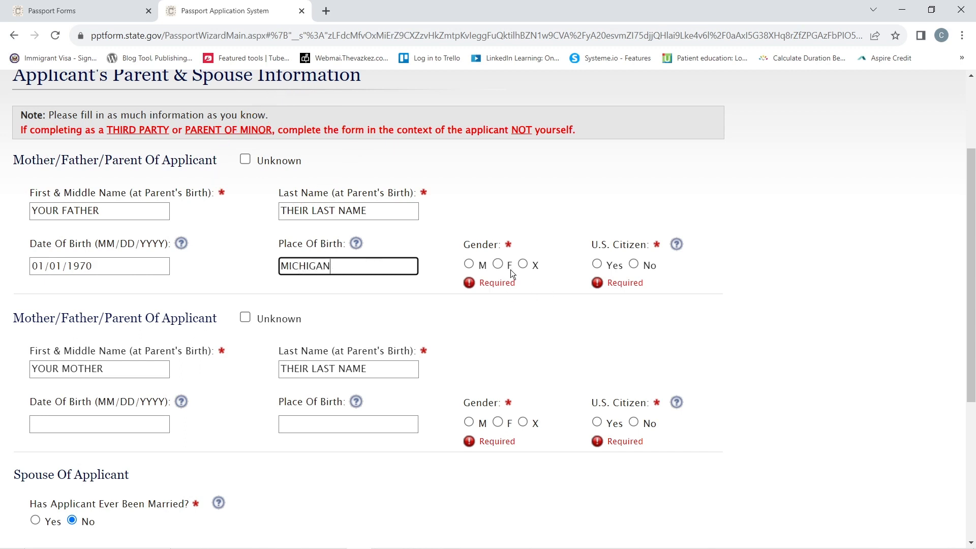
pyautogui.click(469, 263)
pyautogui.click(633, 263)
pyautogui.click(92, 423)
pyautogui.write('01/01/1971')
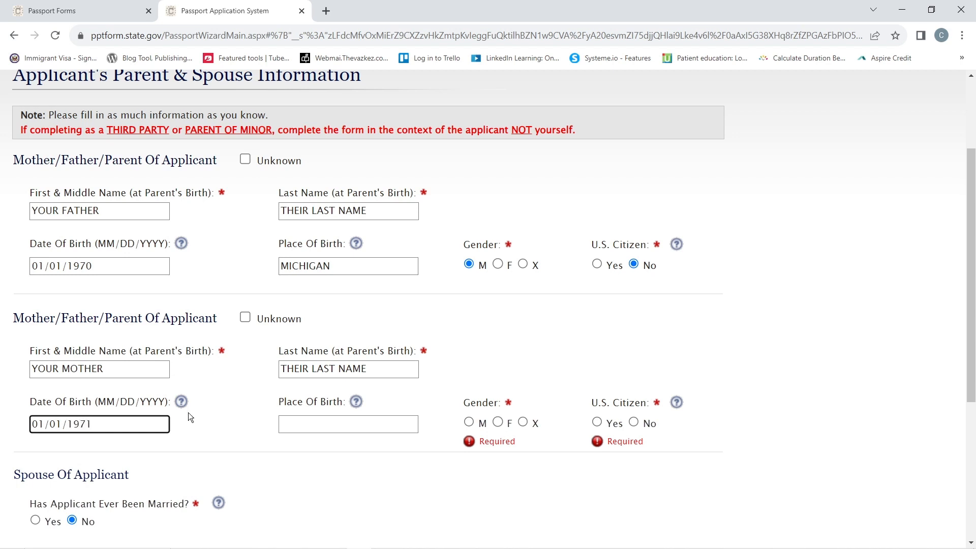
pyautogui.click(299, 428)
pyautogui.write('LOS ANGELES')
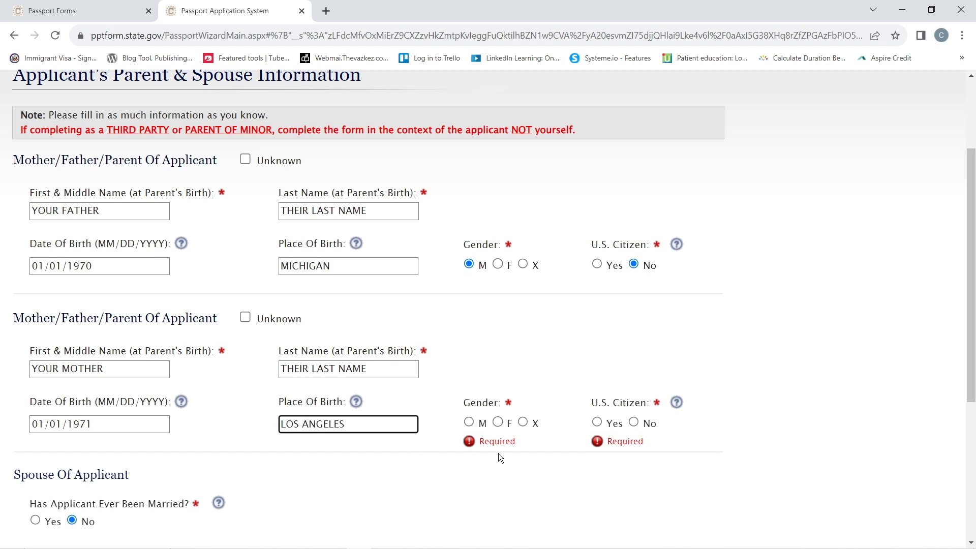
pyautogui.click(498, 422)
pyautogui.click(597, 422)
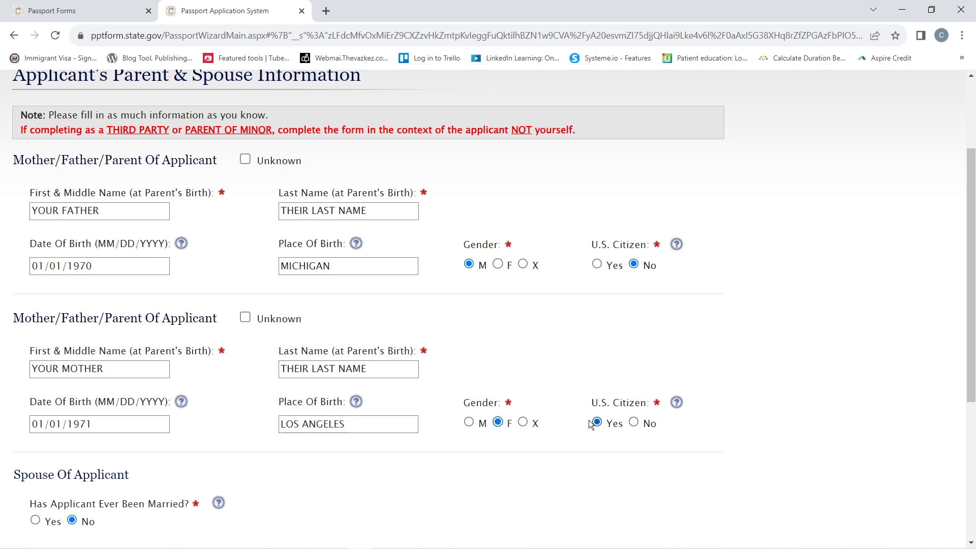
pyautogui.scroll(-4, 343, 447)
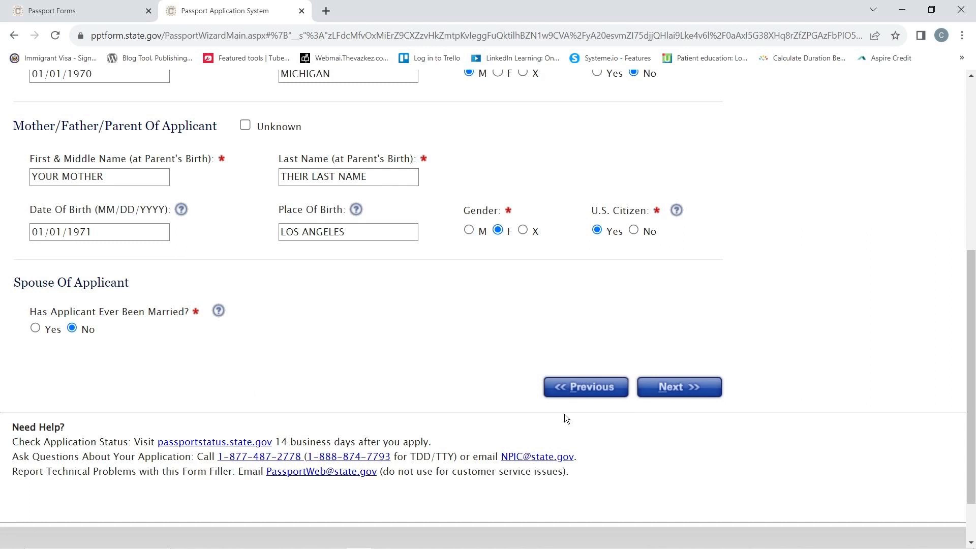
pyautogui.click(680, 389)
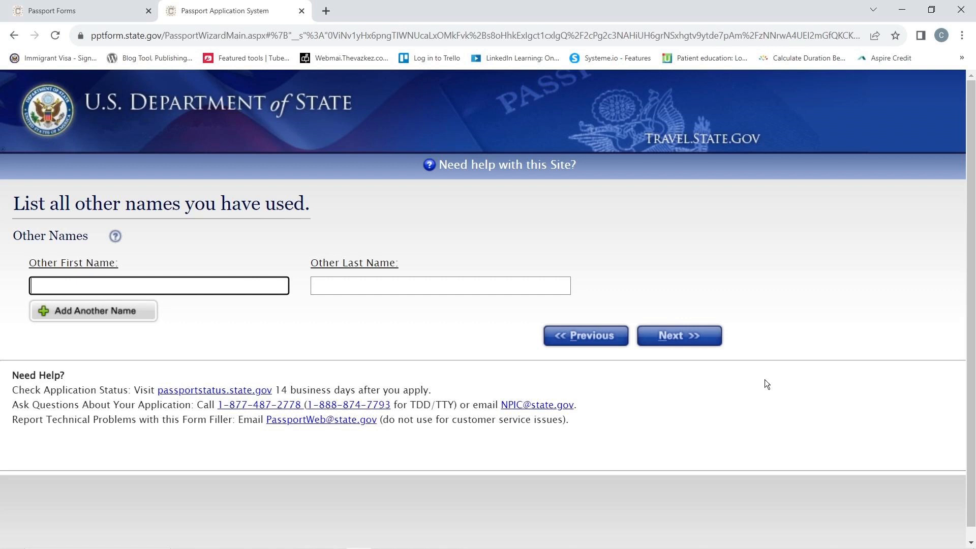
# - Skip Other Names, scroll through the Personal Application Review, and continue to Products and Fees
pyautogui.click(680, 335)
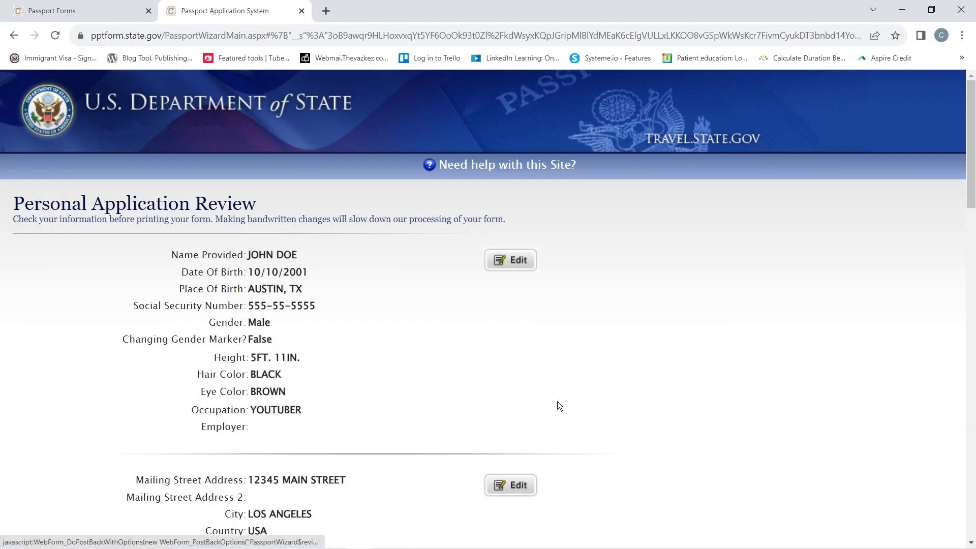
pyautogui.scroll(-5, 633, 390)
pyautogui.scroll(-5, 636, 396)
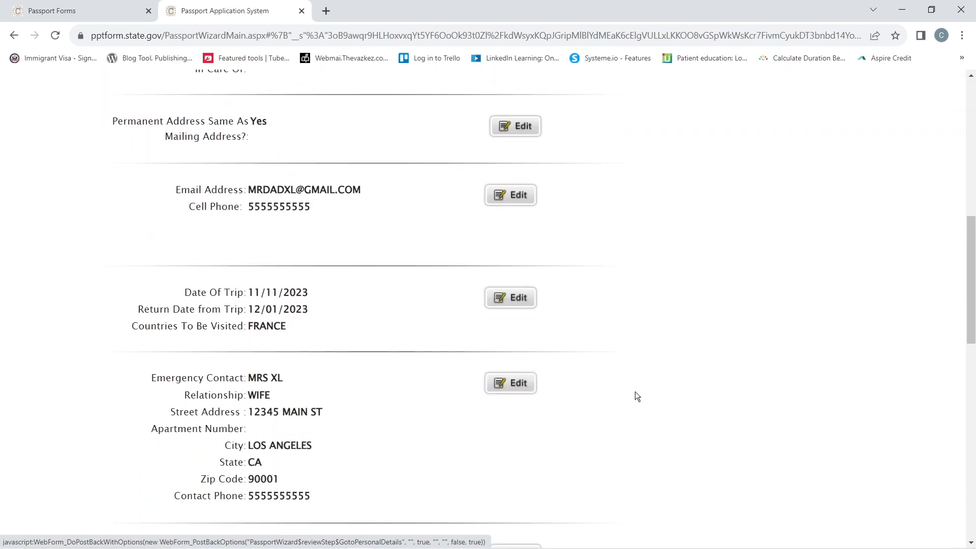
pyautogui.scroll(-5, 637, 396)
pyautogui.scroll(-5, 637, 396)
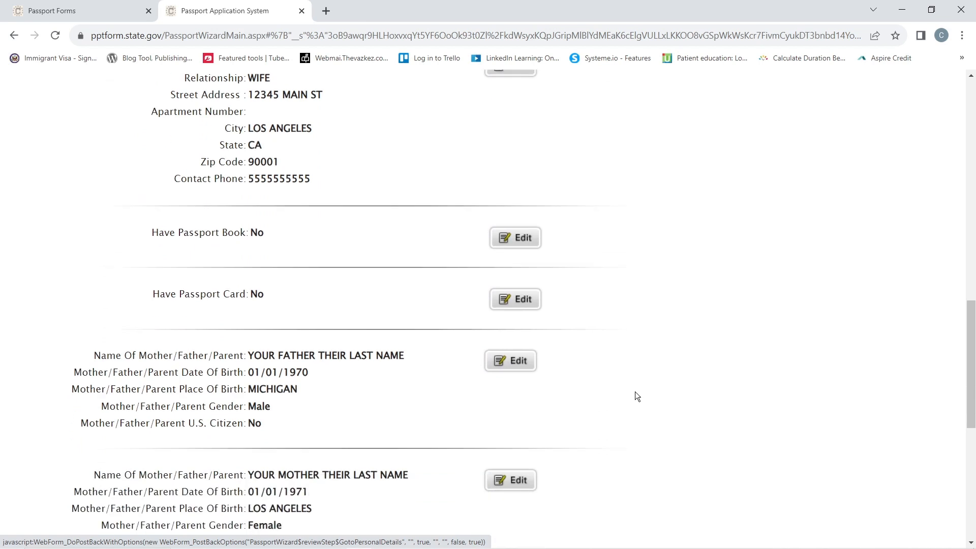
pyautogui.scroll(-3, 637, 396)
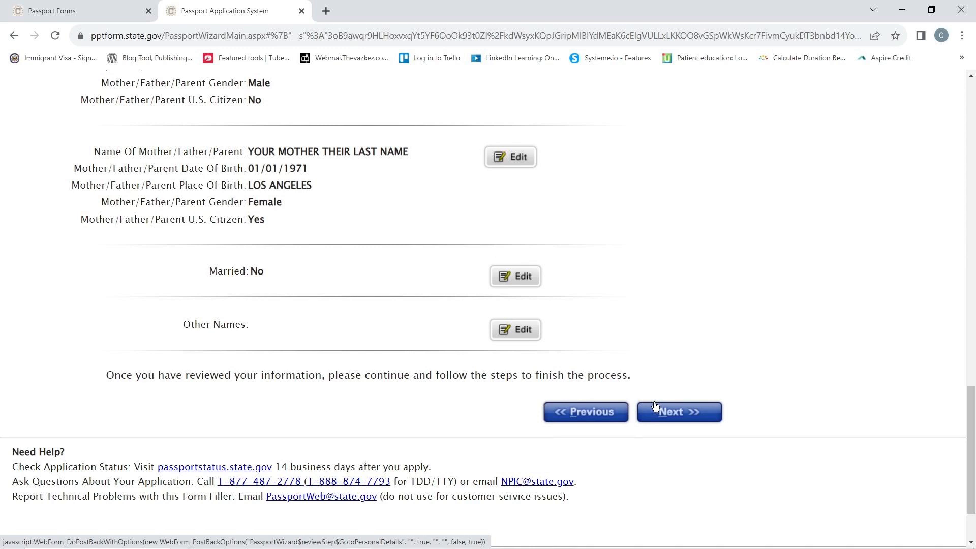
pyautogui.click(685, 411)
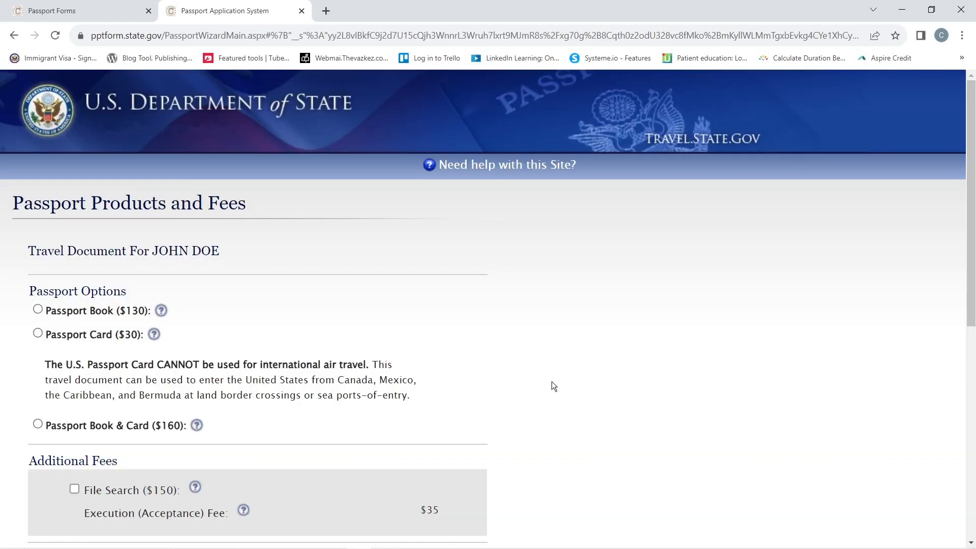
# - Review the Passport Book and Passport Card price labels and the card's travel restriction note
pyautogui.scroll(-2, 551, 381)
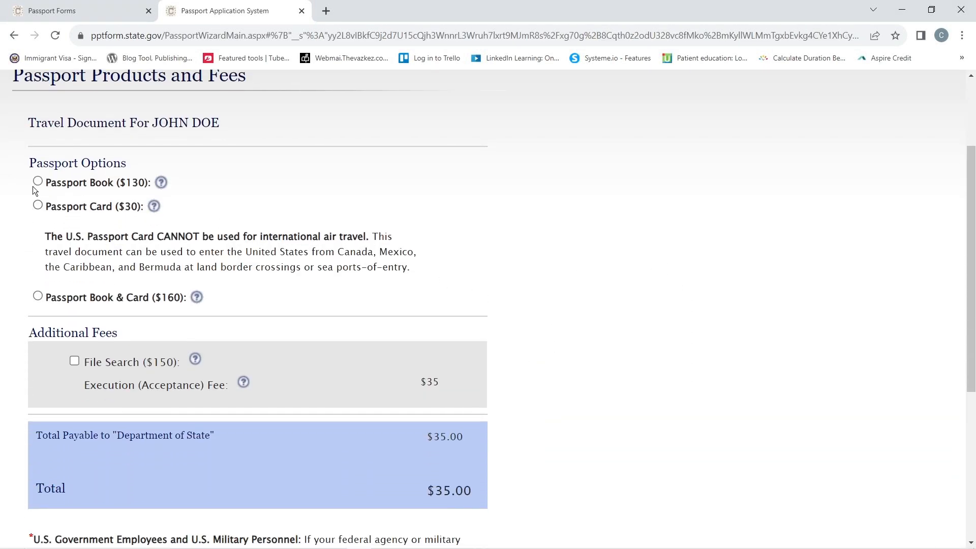
pyautogui.moveTo(73, 183); pyautogui.dragTo(154, 183)
pyautogui.moveTo(52, 207); pyautogui.dragTo(138, 207)
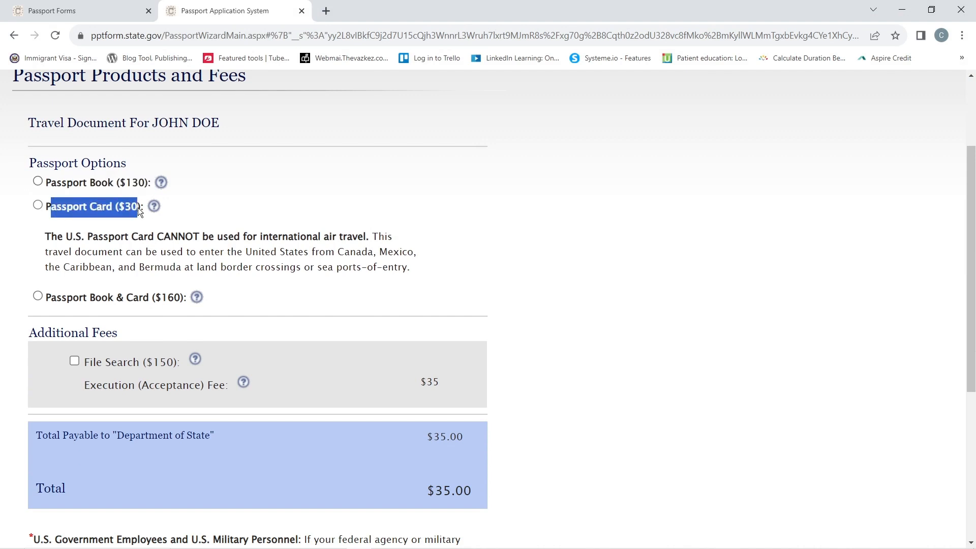
pyautogui.click(194, 206)
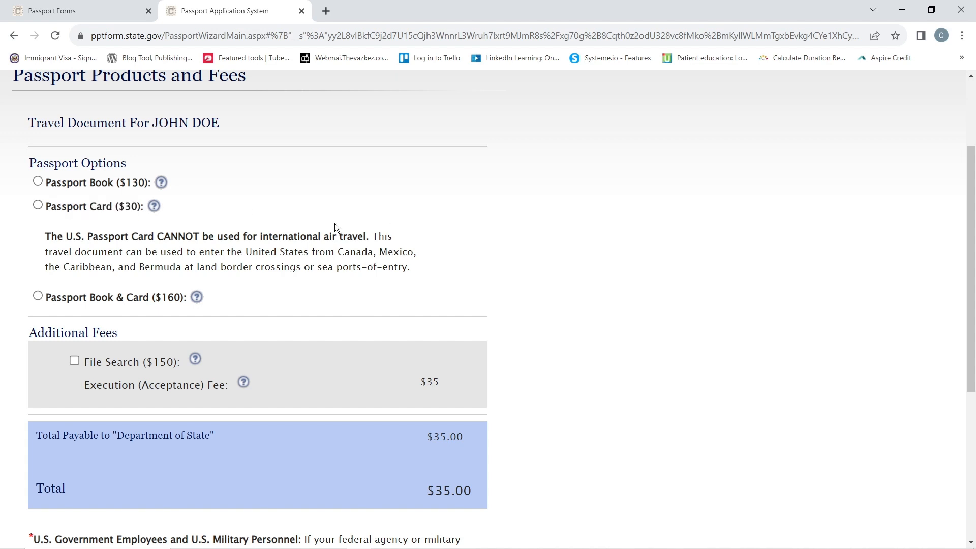
pyautogui.moveTo(44, 239); pyautogui.dragTo(339, 238)
pyautogui.click(241, 305)
pyautogui.scroll(-4, 354, 316)
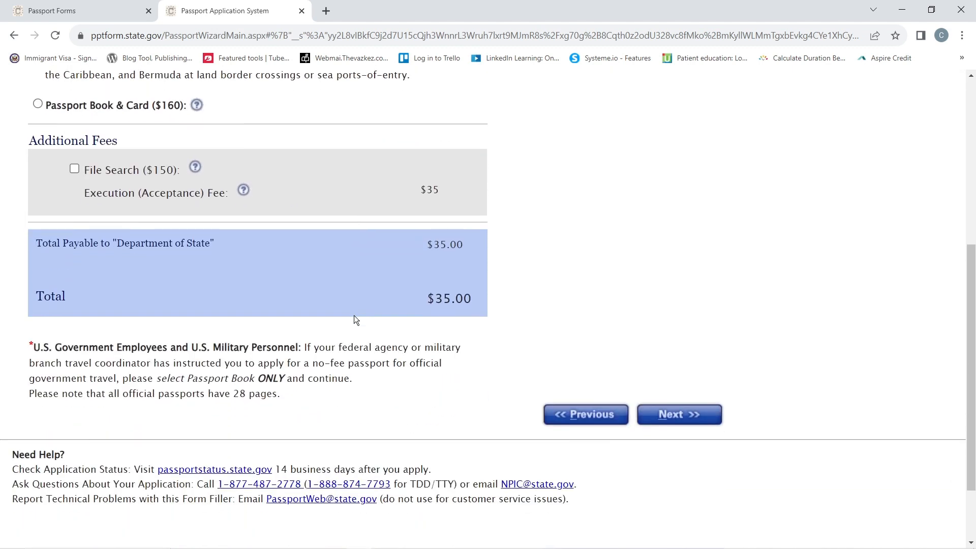
pyautogui.scroll(1, 355, 316)
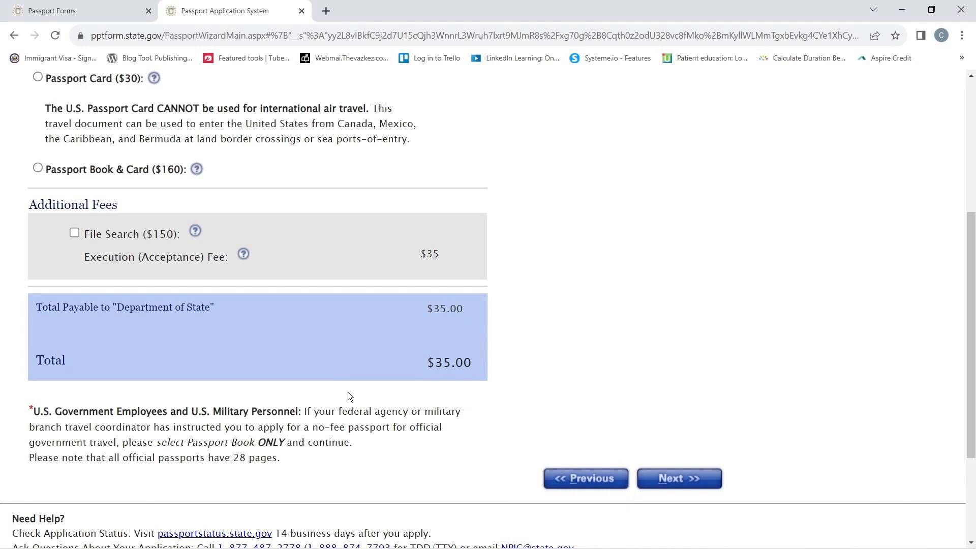
pyautogui.scroll(-3, 349, 396)
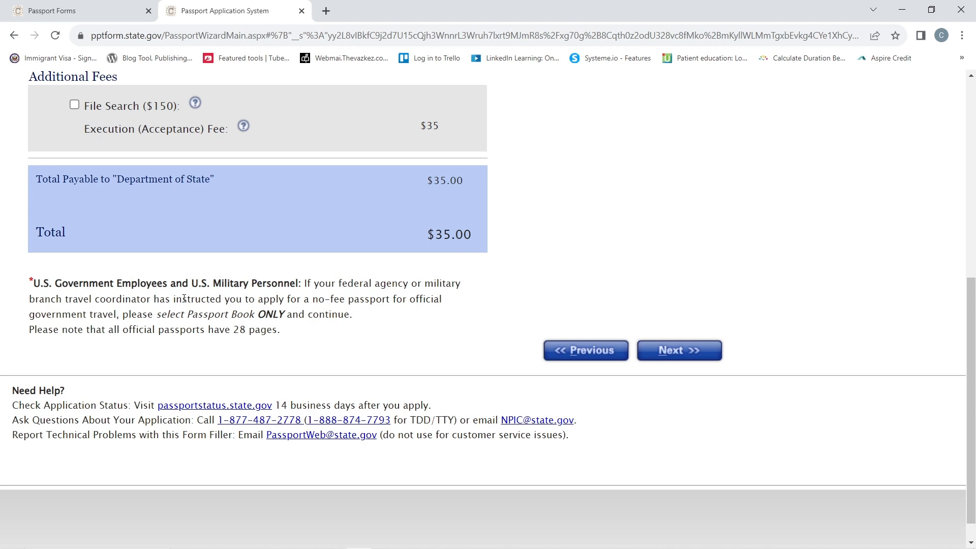
# - Dismiss the select-a-product error and choose the Passport Book
pyautogui.click(693, 350)
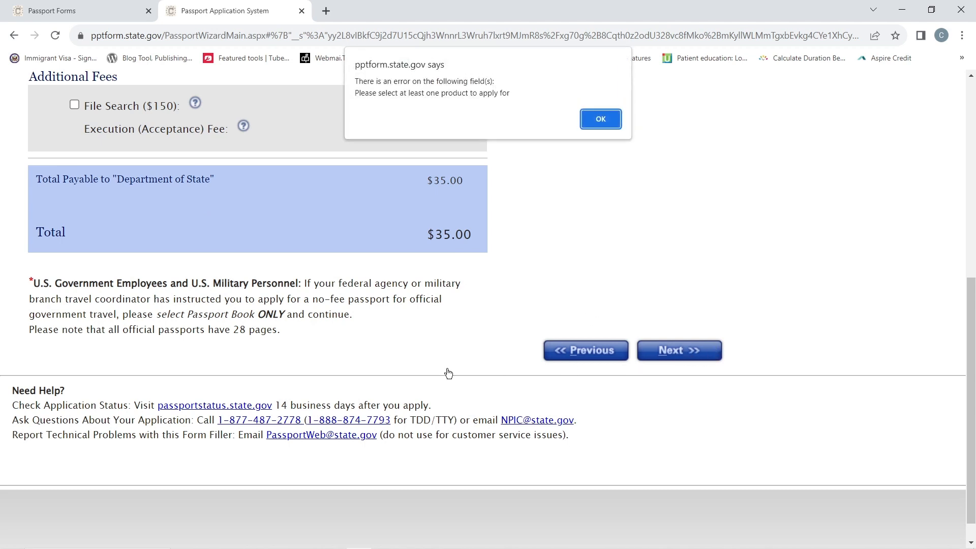
pyautogui.click(601, 119)
pyautogui.scroll(5, 325, 276)
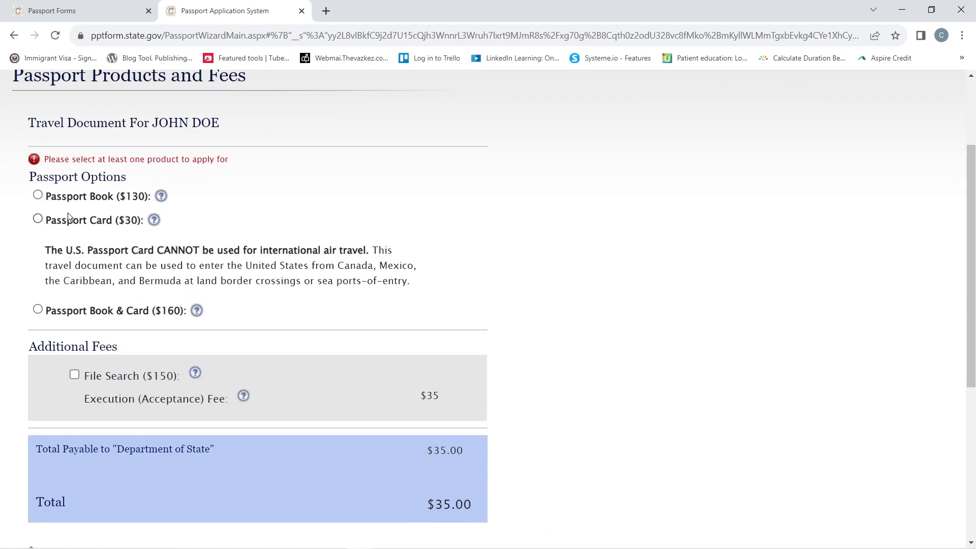
pyautogui.click(37, 197)
# - Switch processing to Expedited Service and continue with the $225.00 total to Next Steps
pyautogui.scroll(-3, 666, 312)
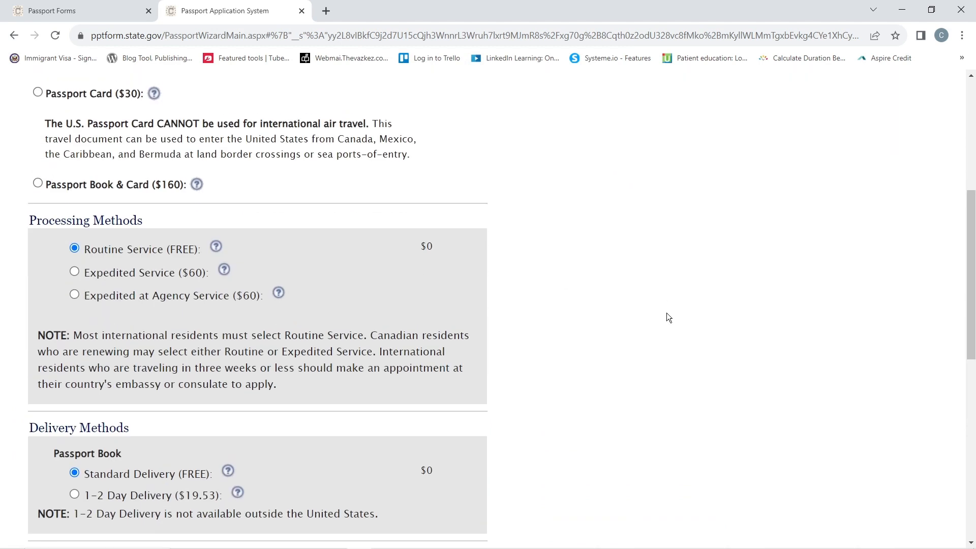
pyautogui.scroll(2, 666, 313)
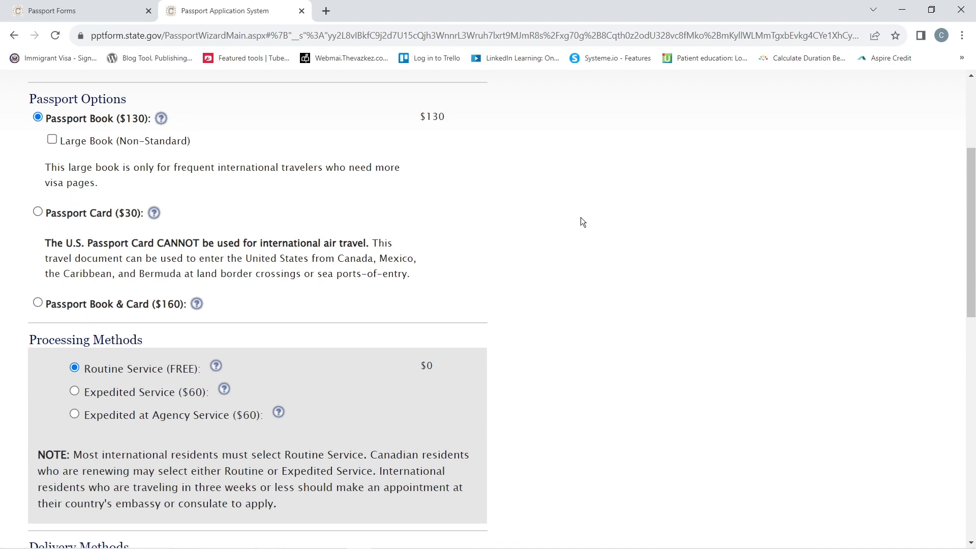
pyautogui.scroll(-9, 629, 259)
pyautogui.scroll(3, 629, 259)
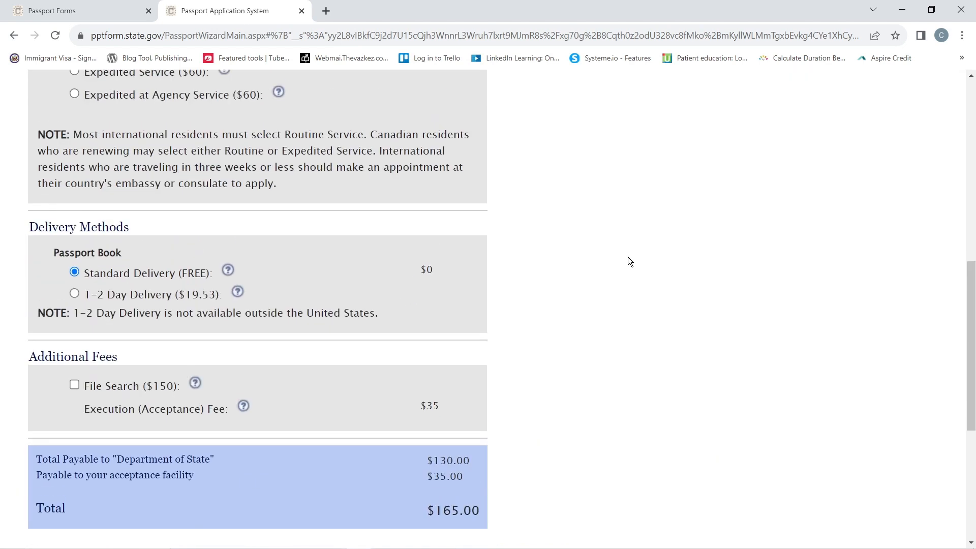
pyautogui.scroll(4, 628, 259)
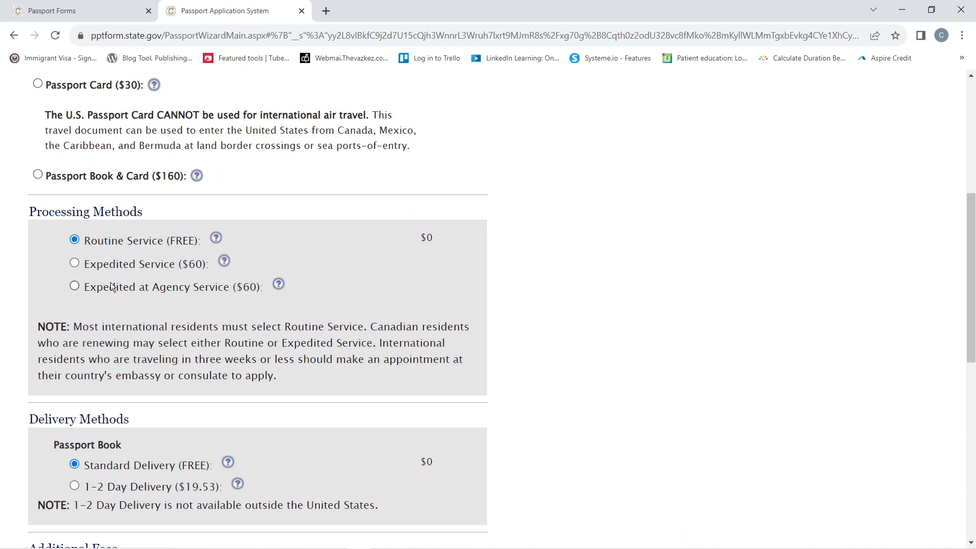
pyautogui.click(74, 262)
pyautogui.scroll(-3, 511, 292)
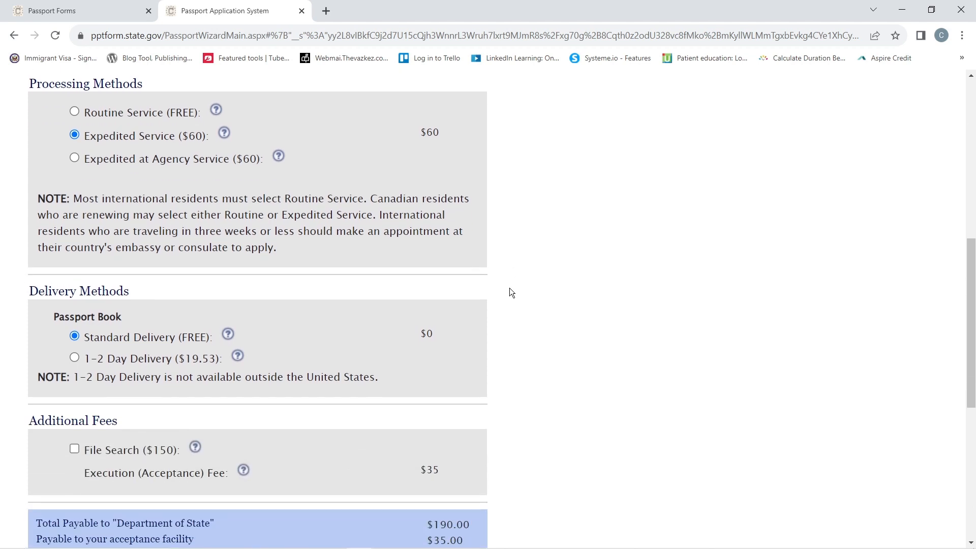
pyautogui.scroll(-1, 511, 293)
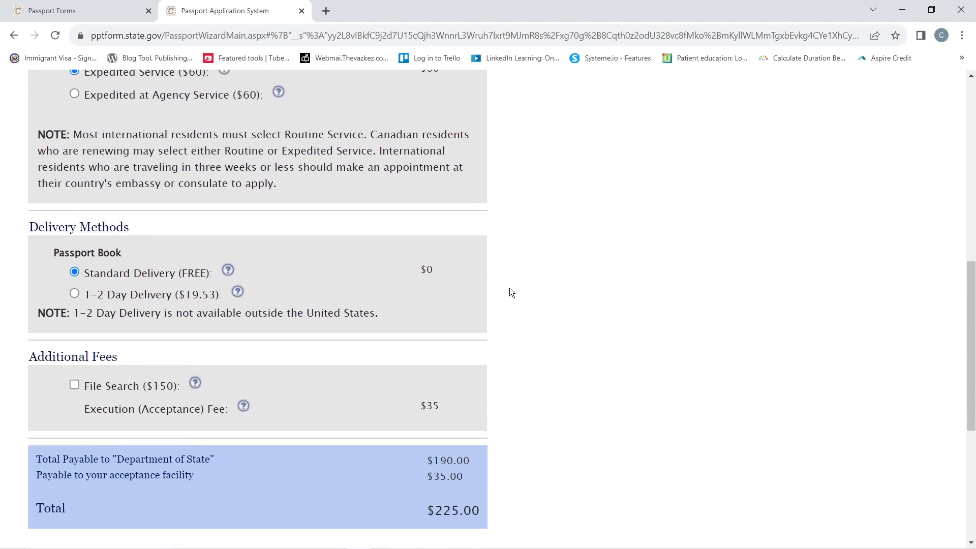
pyautogui.scroll(-2, 482, 298)
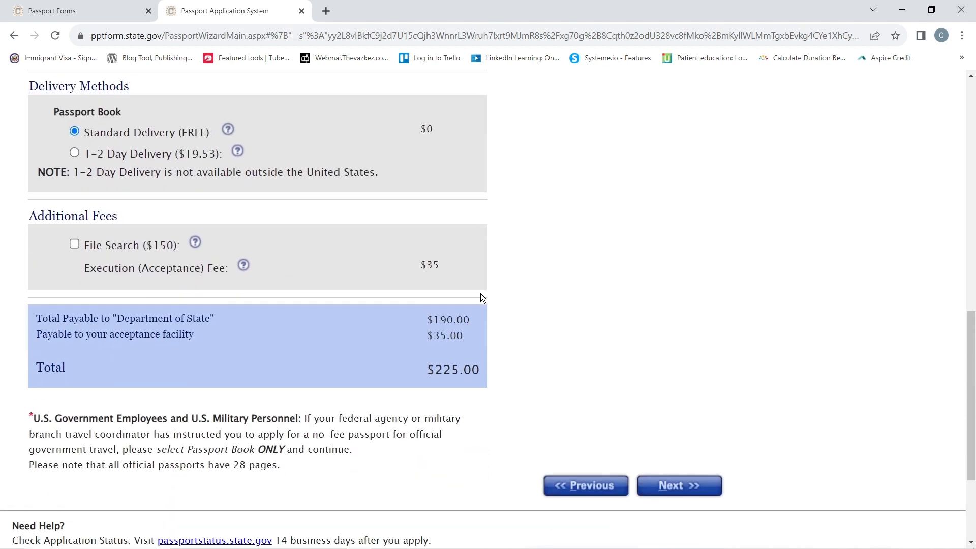
pyautogui.scroll(-1, 482, 298)
pyautogui.click(667, 436)
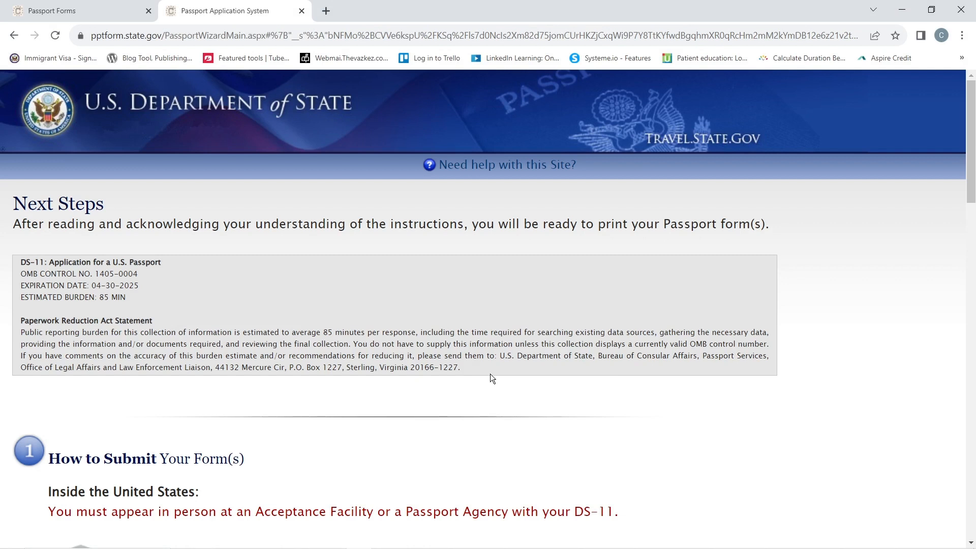
# - Under How to Submit Your Form(s), open the Locate acceptance facility search
pyautogui.scroll(-1, 493, 379)
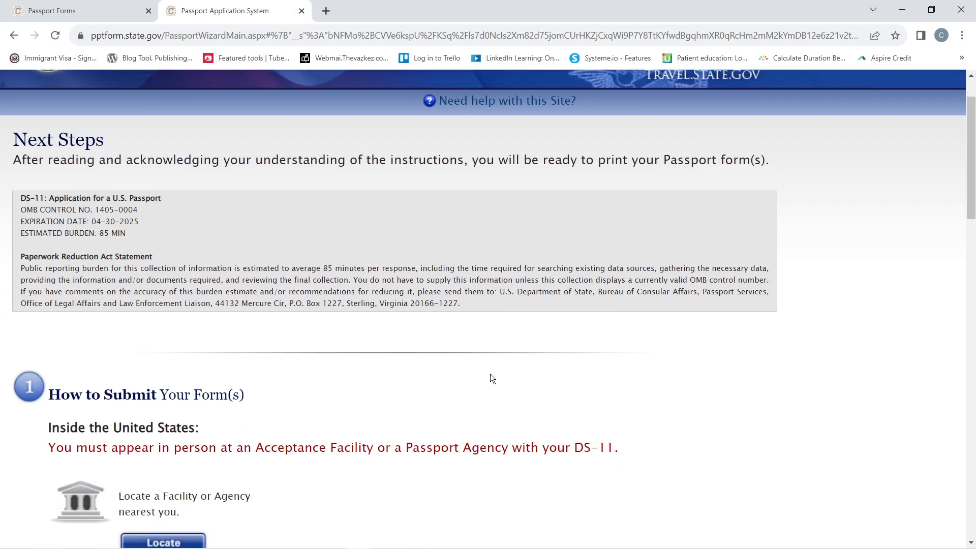
pyautogui.scroll(-3, 493, 379)
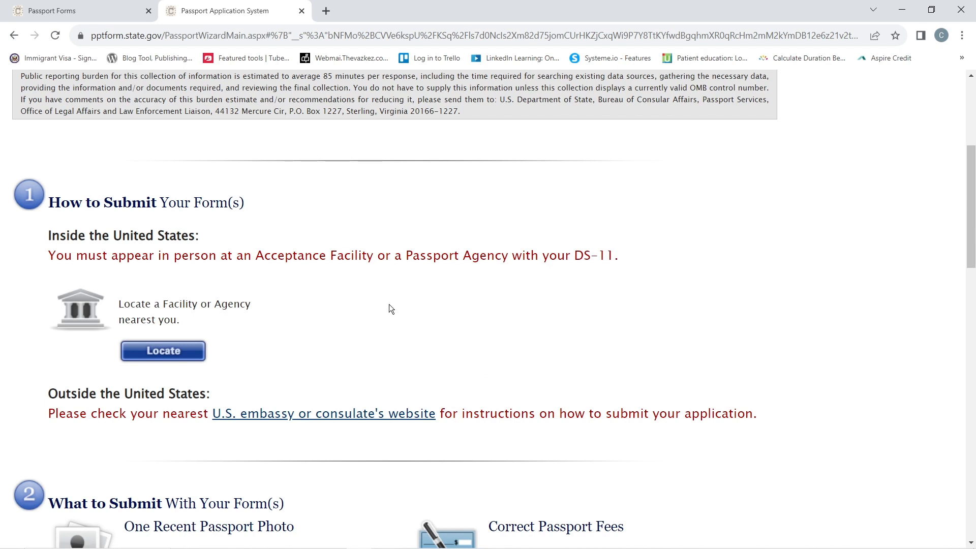
pyautogui.scroll(-2, 403, 312)
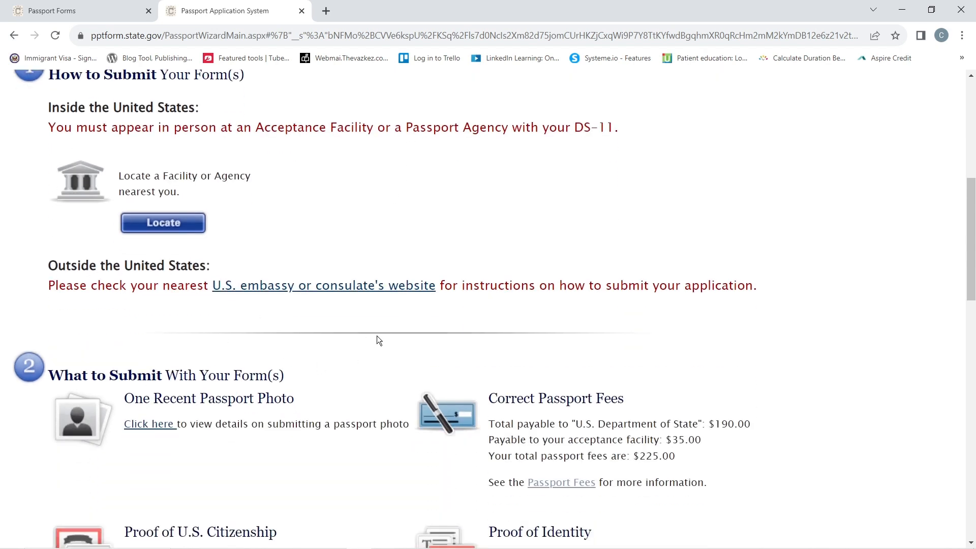
pyautogui.scroll(1, 376, 336)
pyautogui.click(169, 288)
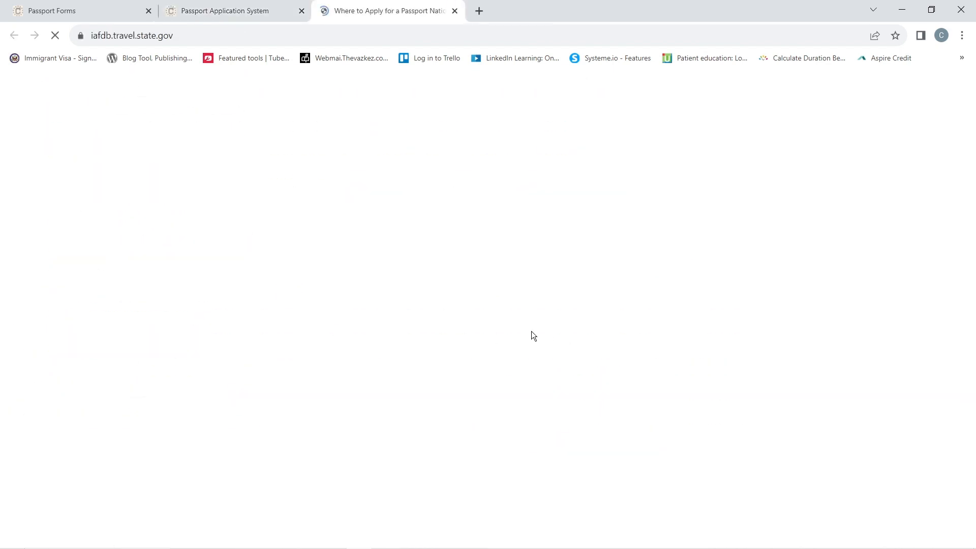
# - Search facilities near ZIP 90001, view LOS ANGELES MAIN POST OFFICE details, then return to the application
pyautogui.click(307, 454)
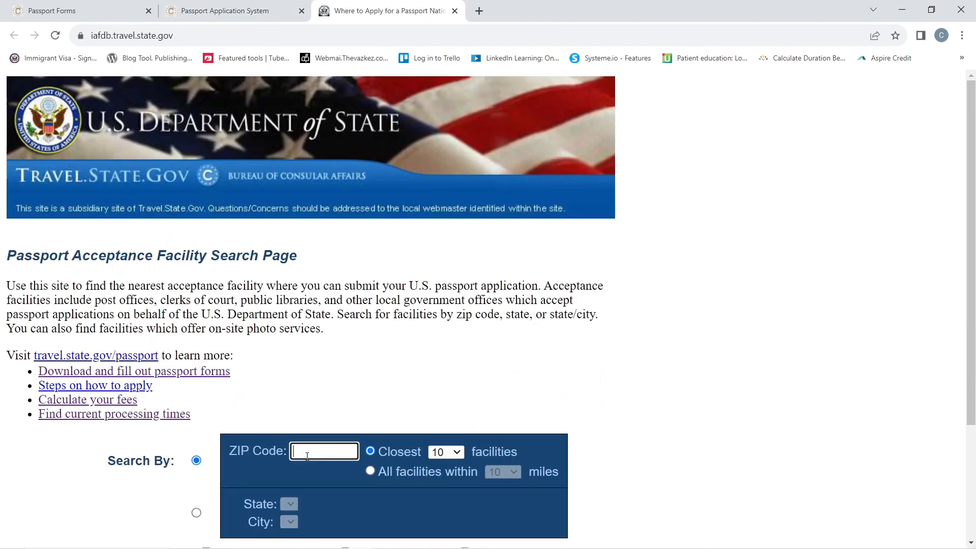
pyautogui.write('90001')
pyautogui.click(368, 386)
pyautogui.scroll(-3, 368, 385)
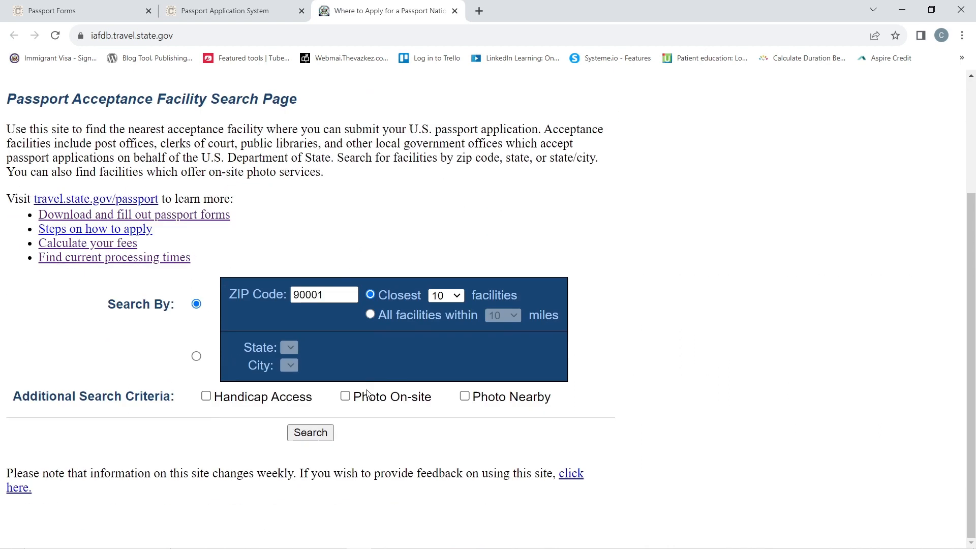
pyautogui.click(310, 433)
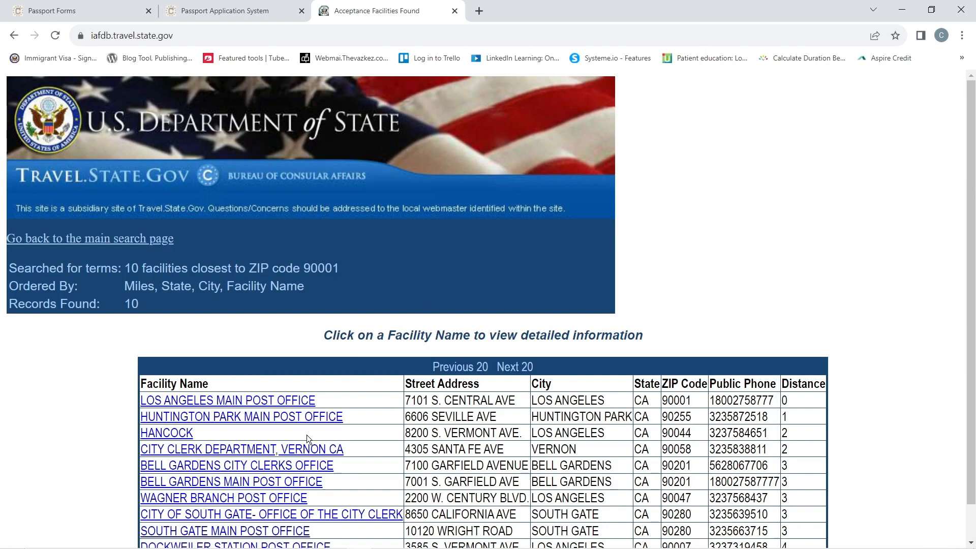
pyautogui.scroll(-1, 443, 413)
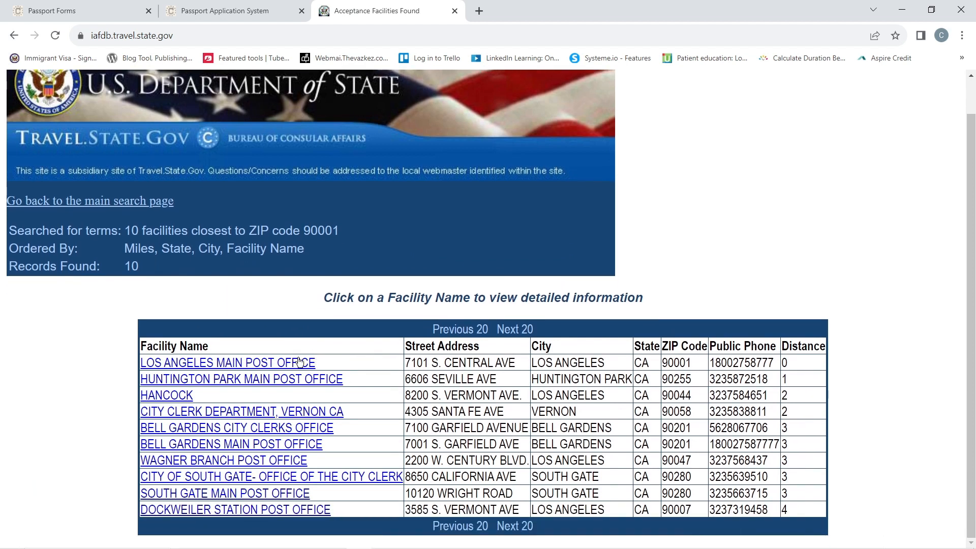
pyautogui.click(280, 364)
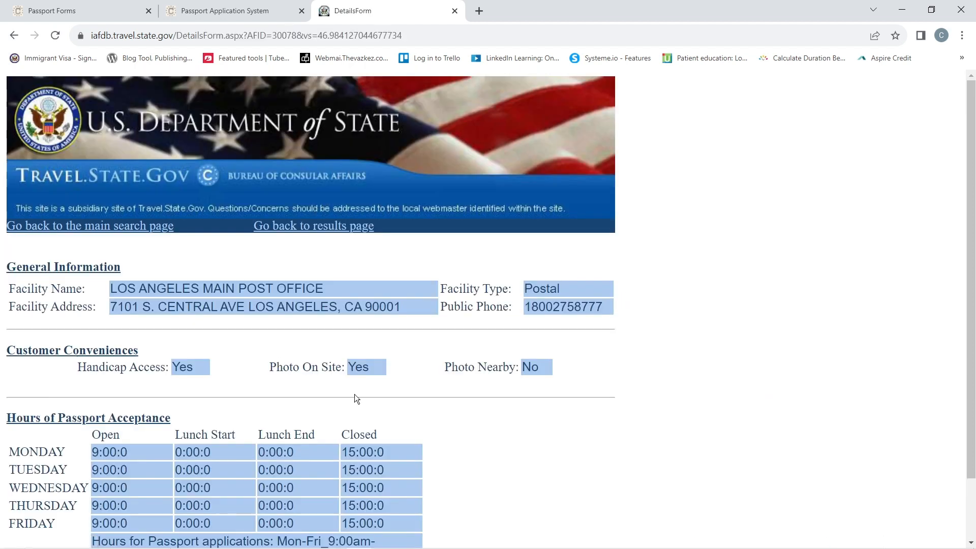
pyautogui.scroll(-2, 425, 414)
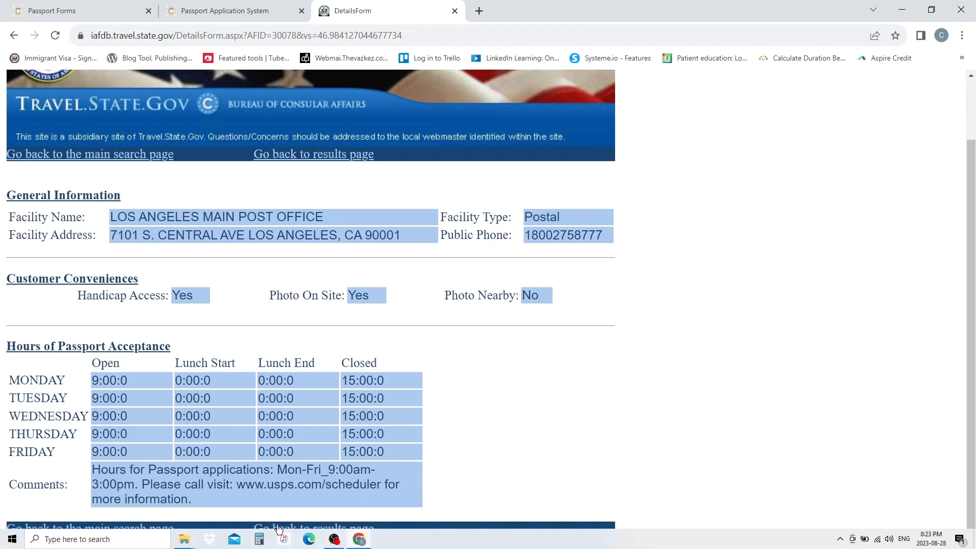
pyautogui.click(268, 20)
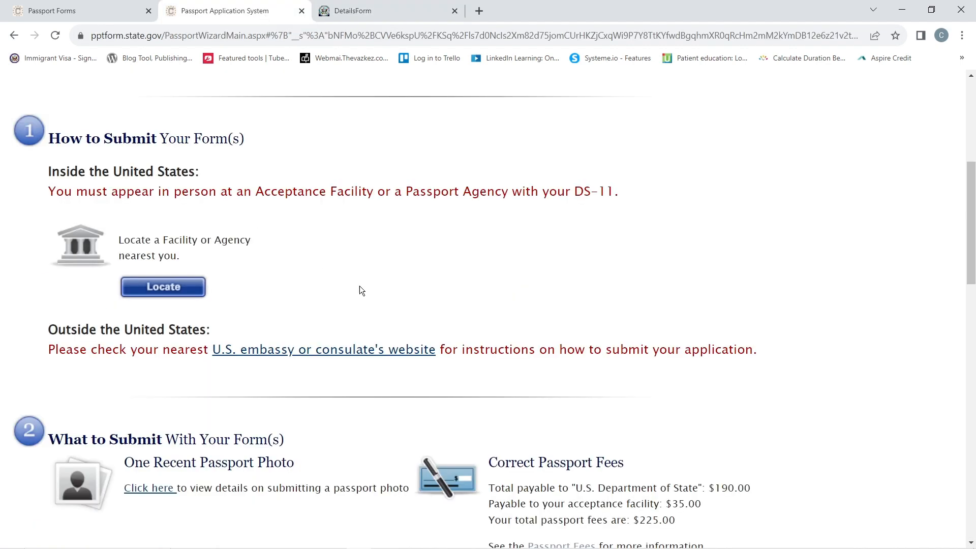
pyautogui.scroll(-3, 422, 298)
pyautogui.scroll(-1, 422, 310)
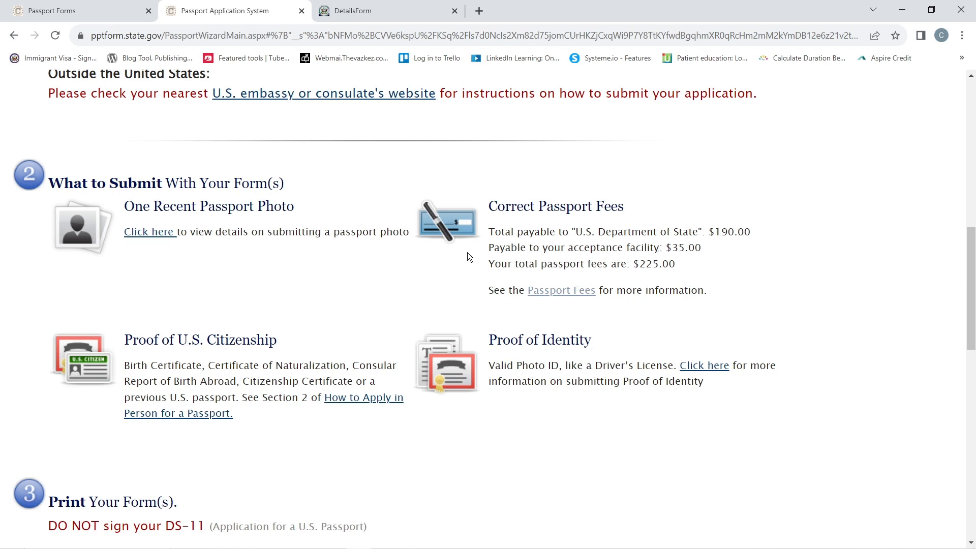
pyautogui.scroll(-2, 467, 257)
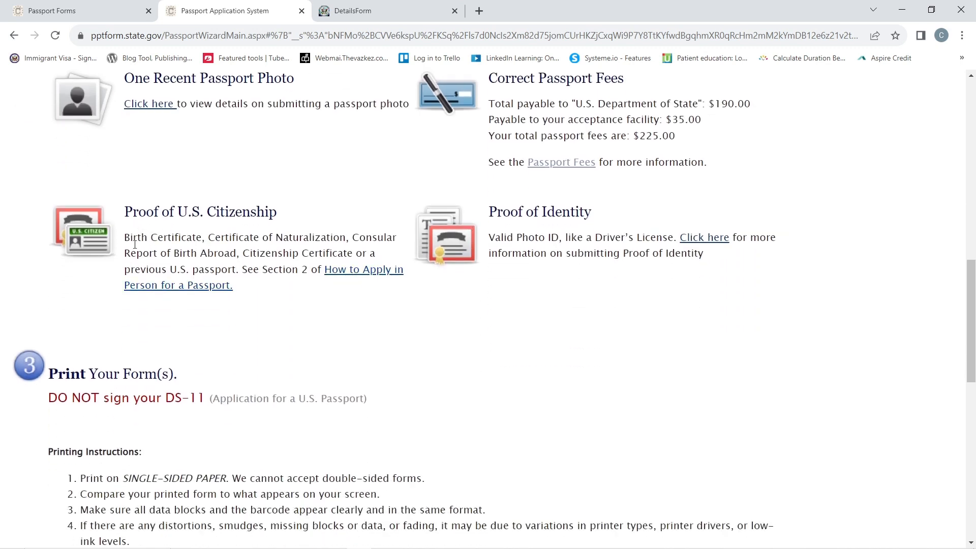
pyautogui.moveTo(130, 237); pyautogui.dragTo(319, 268)
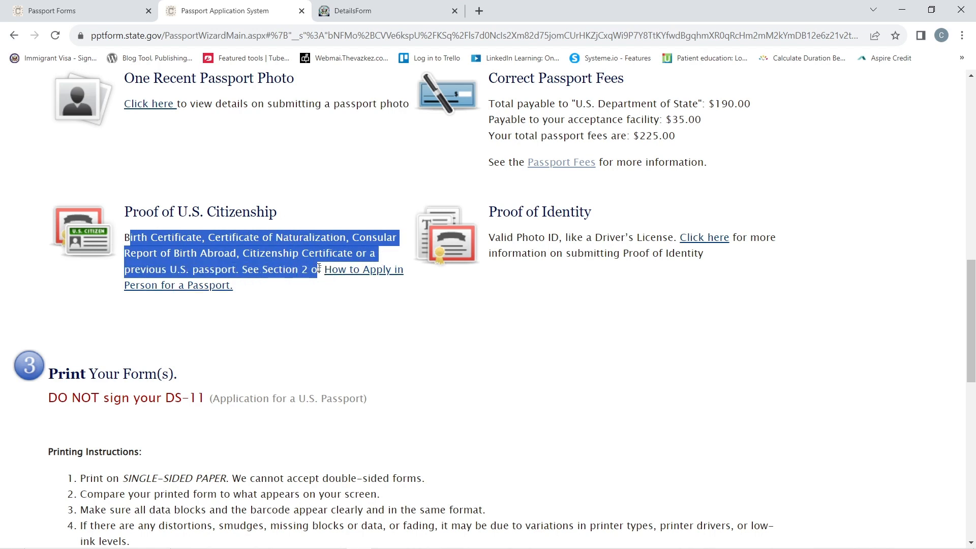
pyautogui.click(310, 332)
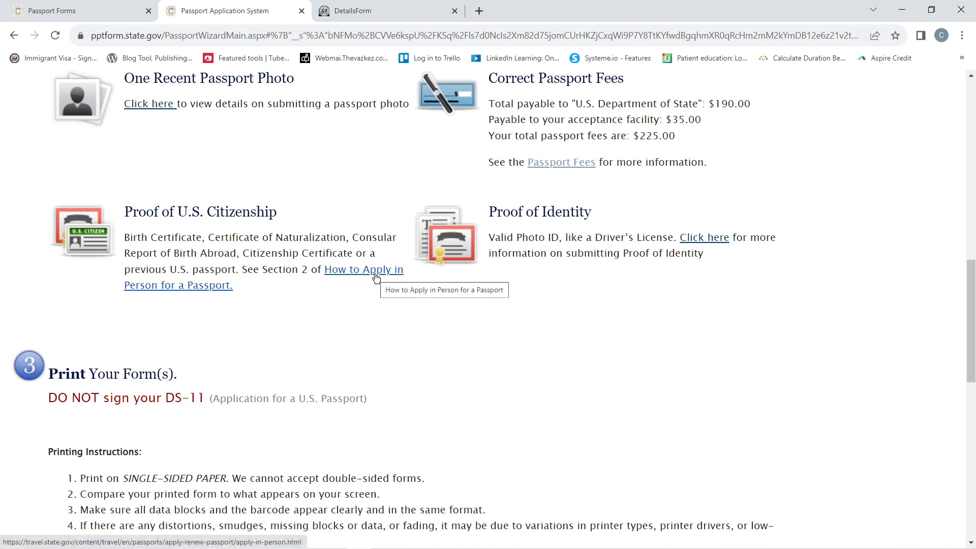
pyautogui.moveTo(486, 236); pyautogui.dragTo(712, 262)
pyautogui.click(647, 309)
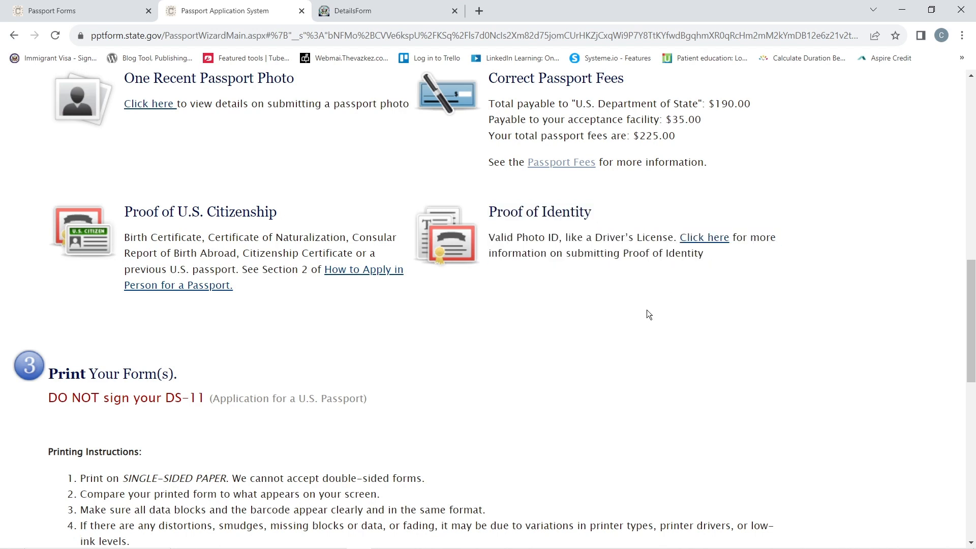
# - Open How to Apply in Person in a new tab and read the Print Your Form(s) instructions
pyautogui.middleClick(375, 270)
pyautogui.scroll(-4, 108, 182)
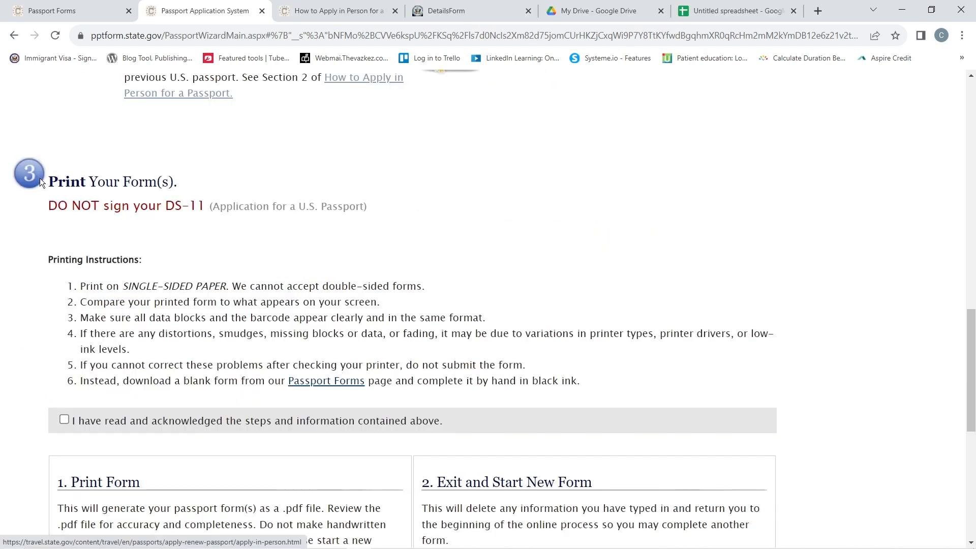
pyautogui.moveTo(51, 182); pyautogui.dragTo(187, 188)
pyautogui.click(525, 201)
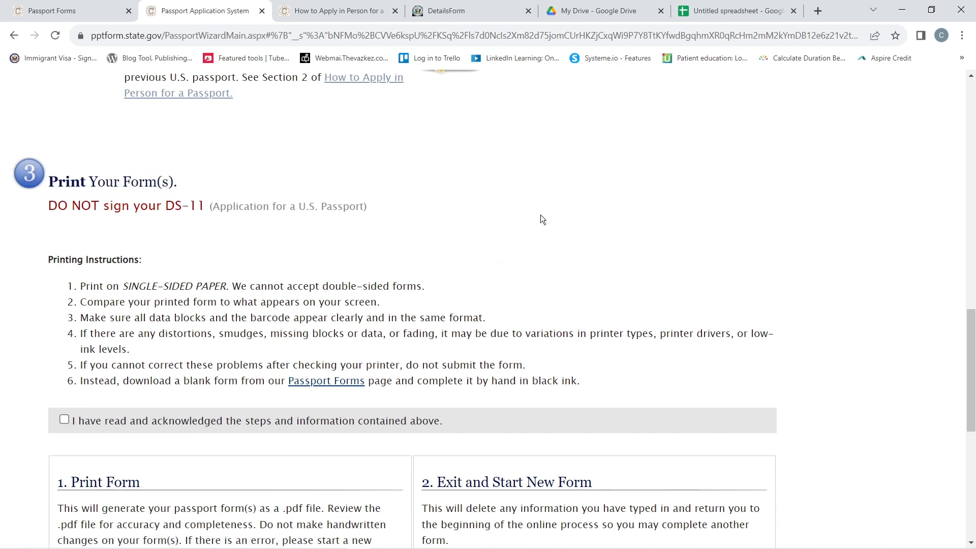
pyautogui.moveTo(49, 206); pyautogui.dragTo(209, 217)
pyautogui.click(484, 265)
pyautogui.scroll(-2, 614, 297)
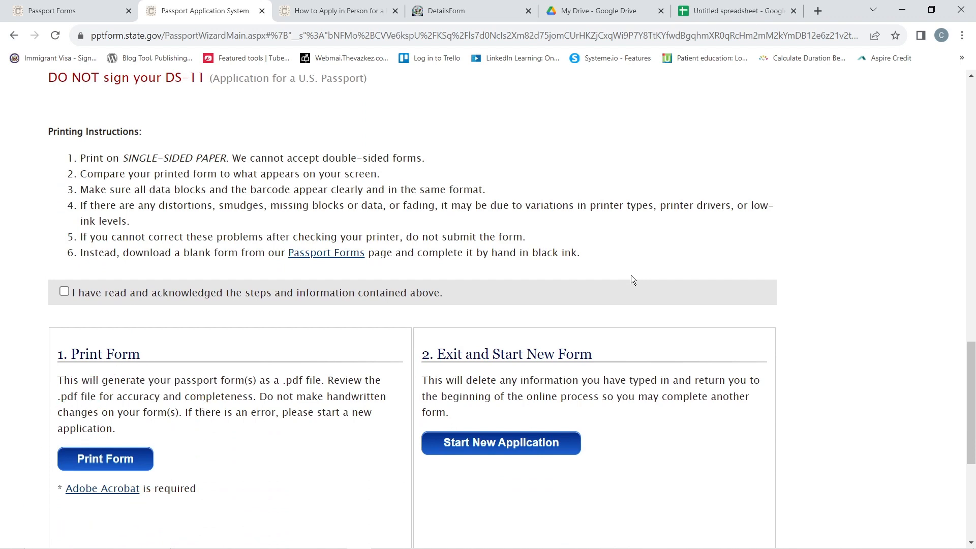
pyautogui.moveTo(71, 159); pyautogui.dragTo(562, 274)
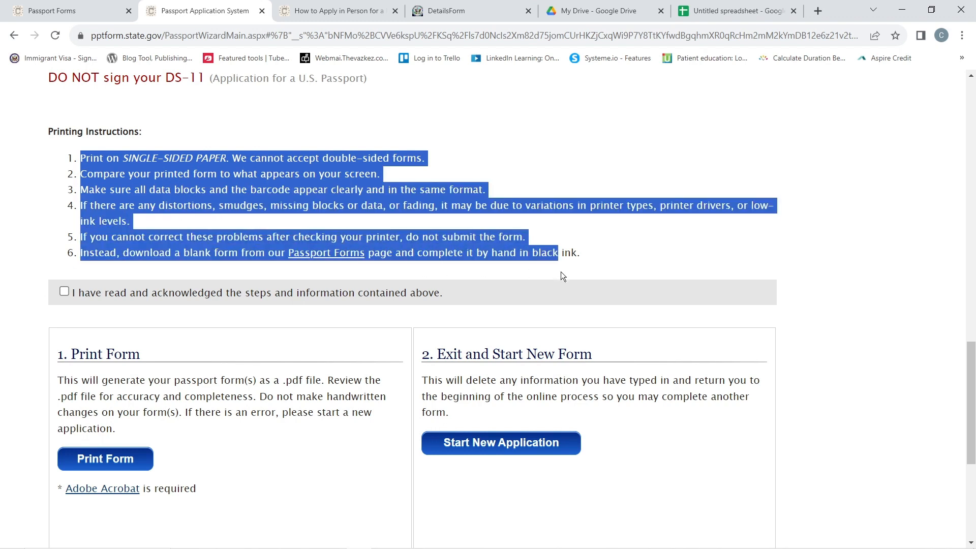
pyautogui.click(653, 259)
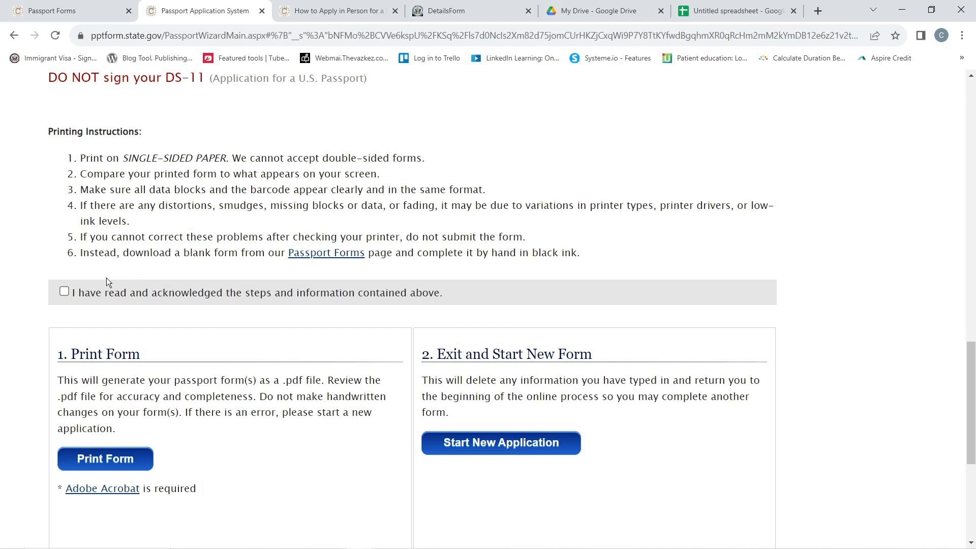
# - Tick the "I have read and acknowledged" checkbox below the printing instructions
pyautogui.click(63, 291)
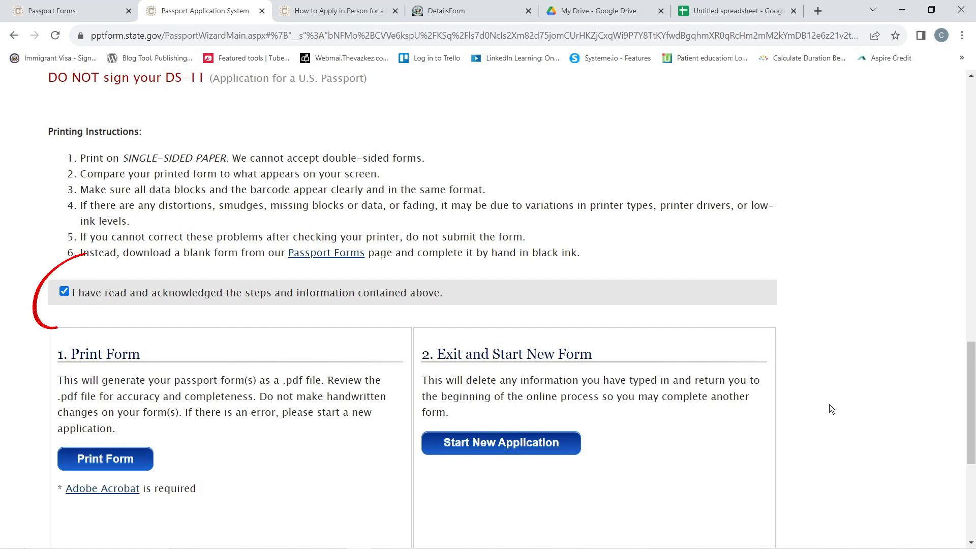
pyautogui.scroll(-4, 841, 363)
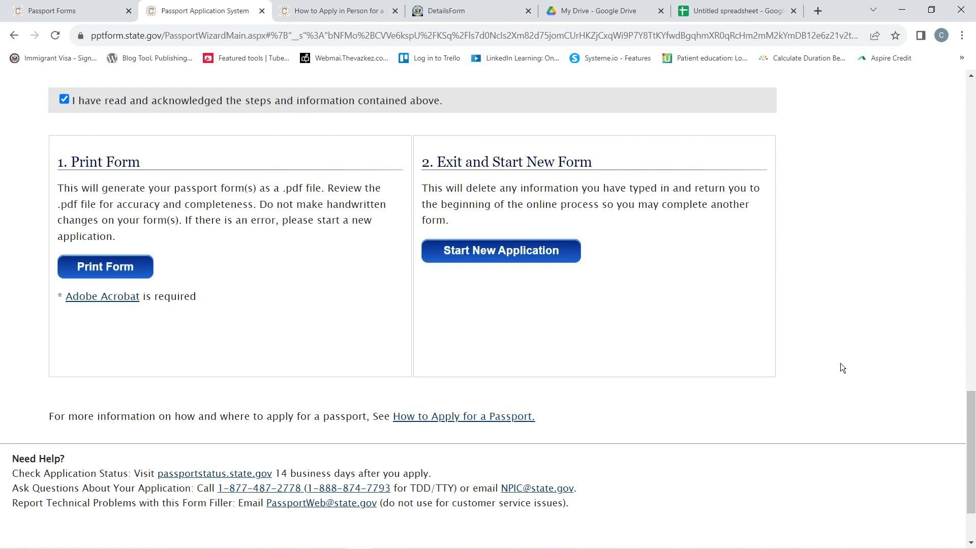
pyautogui.scroll(15, 840, 363)
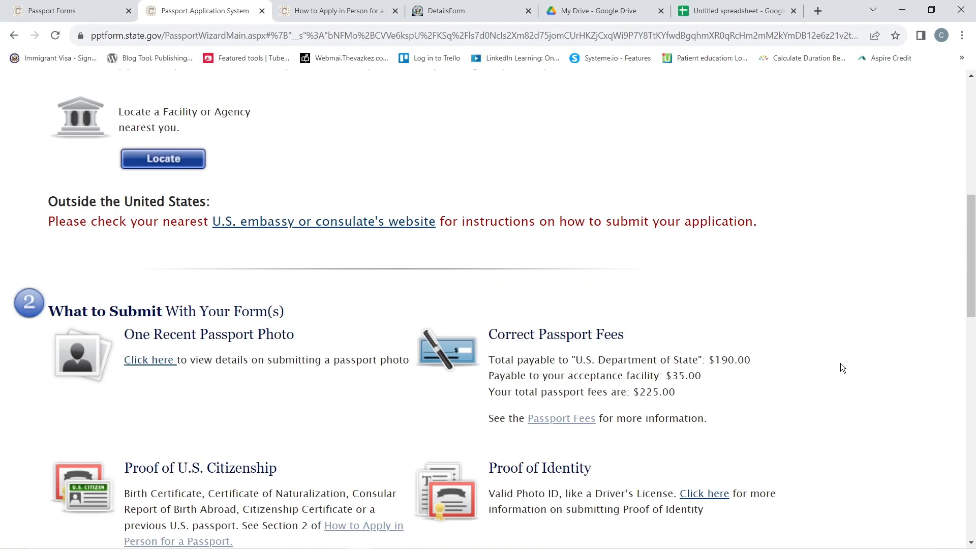
pyautogui.scroll(5, 841, 363)
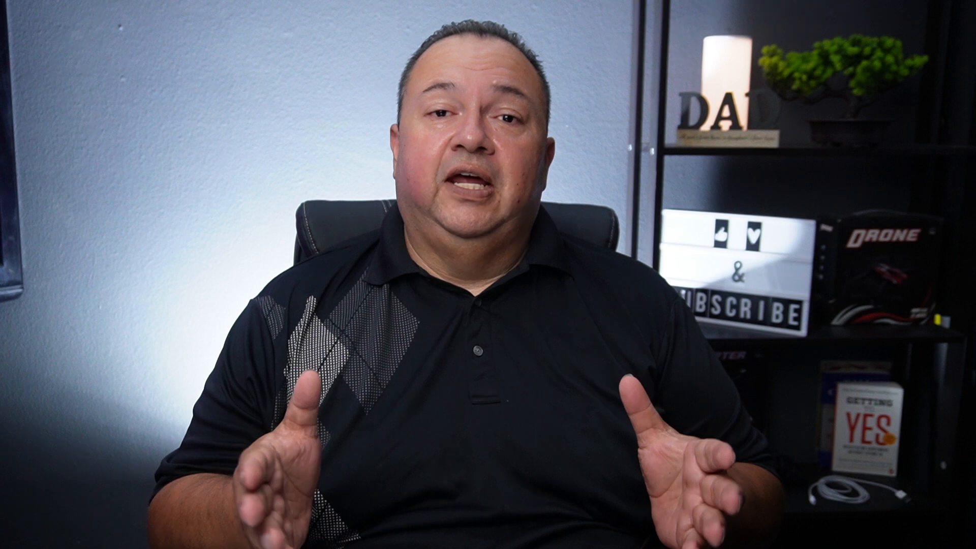